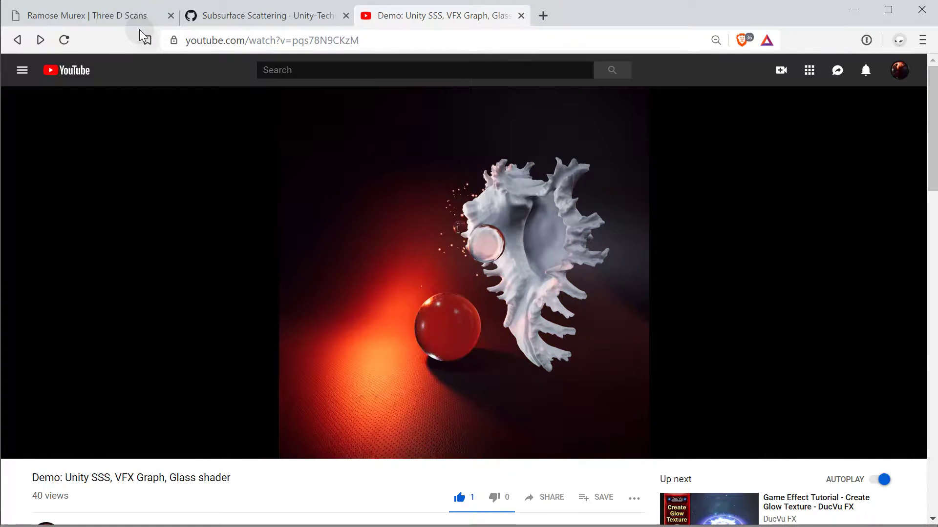
Close the YouTube demo page and switch to the Unity editor with the SSS Tutorial project
{"action": "left_click", "coordinate": [119, 18]}
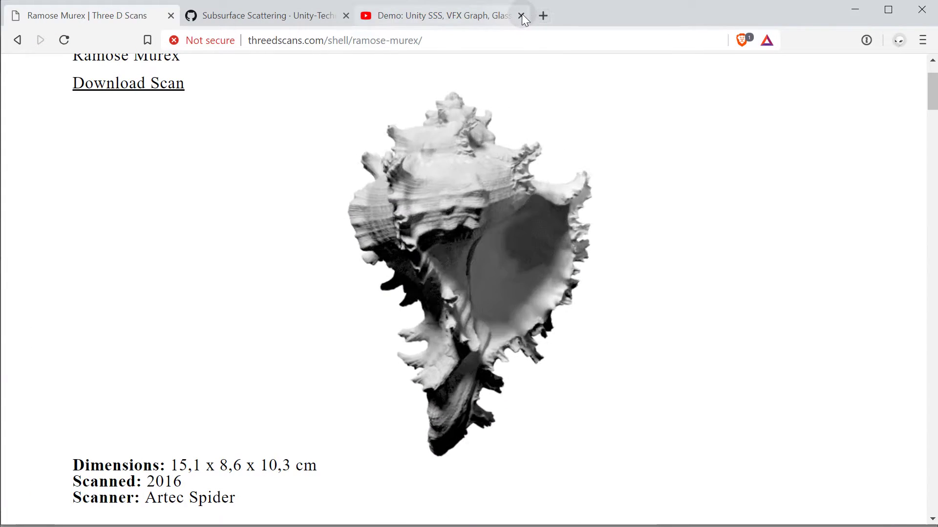
{"action": "left_click", "coordinate": [521, 16]}
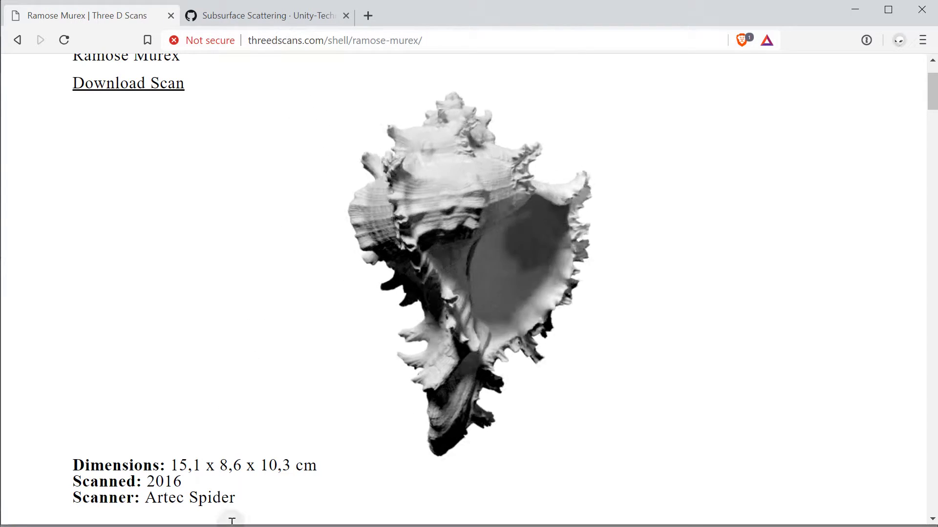
{"action": "key", "text": "alt+Tab"}
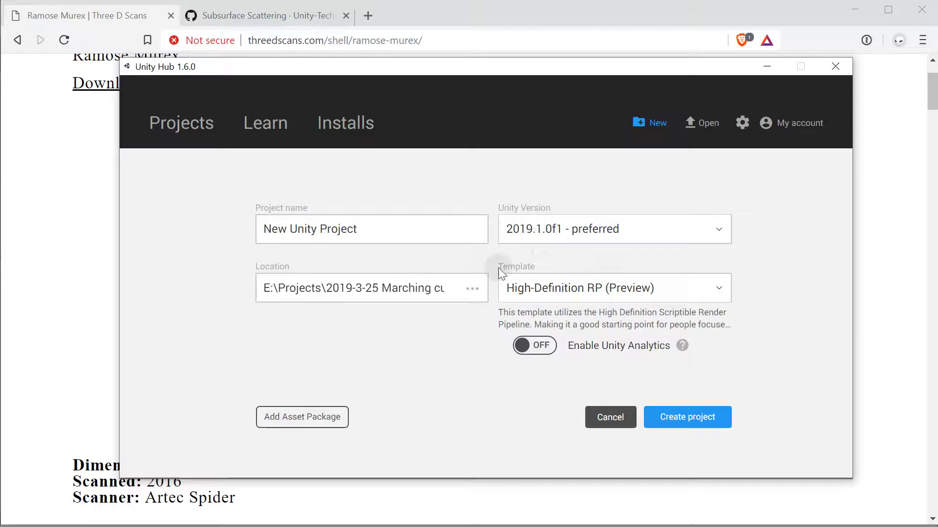
{"action": "key", "text": "alt+Tab"}
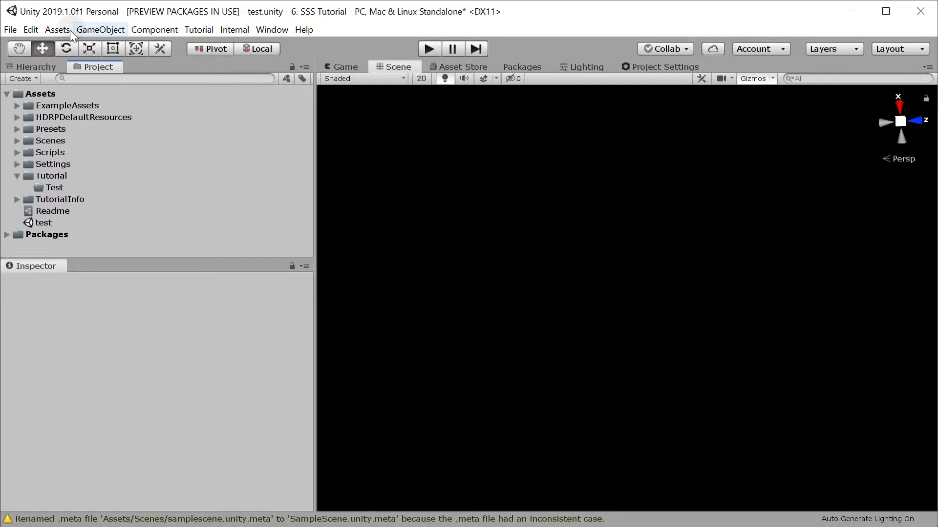
Import shell.fbx into the Tutorial folder and place the shell model in the scene
{"action": "left_click", "coordinate": [53, 191]}
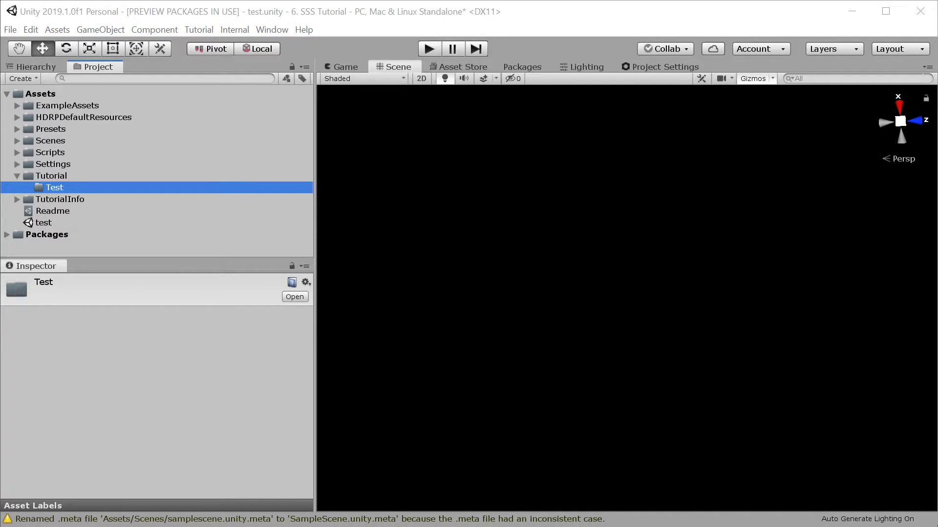
{"action": "left_click_drag", "start_coordinate": [64, 194], "coordinate": [116, 174]}
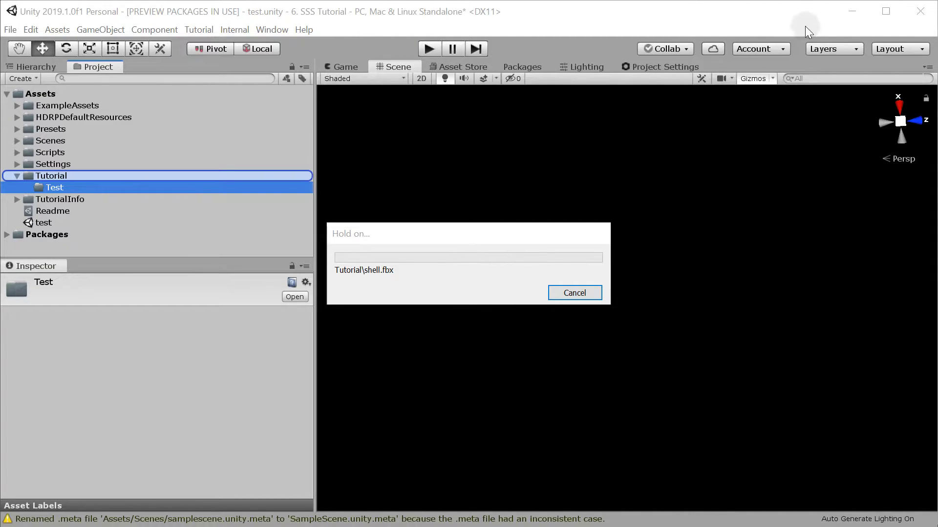
{"action": "left_click", "coordinate": [48, 201]}
{"action": "left_click_drag", "start_coordinate": [48, 201], "coordinate": [577, 364]}
{"action": "key", "text": "f"}
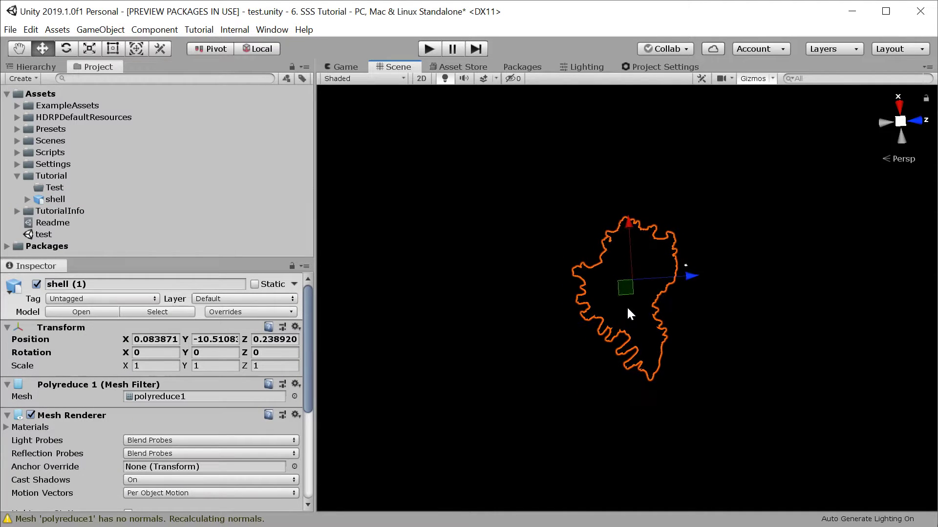
Add a spotlight to the scene to light the shell
{"action": "left_click", "coordinate": [101, 31]}
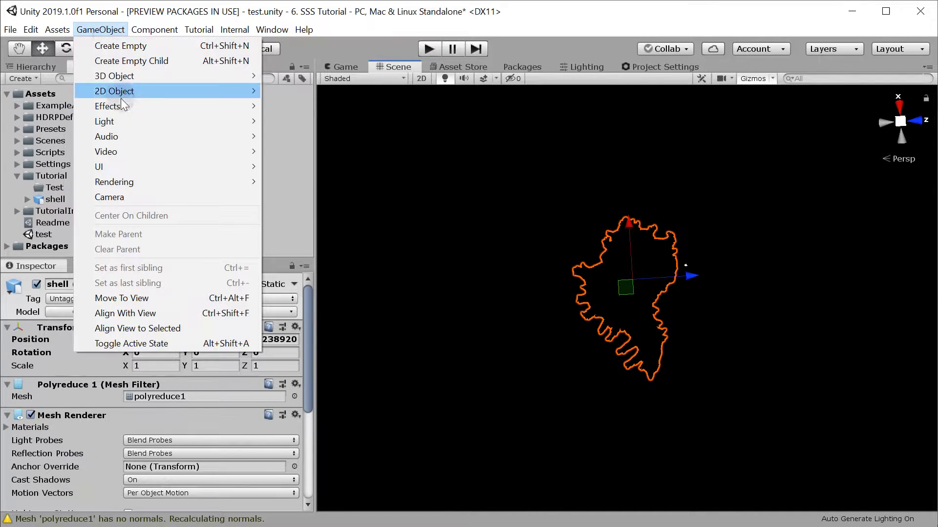
{"action": "mouse_move", "coordinate": [127, 122]}
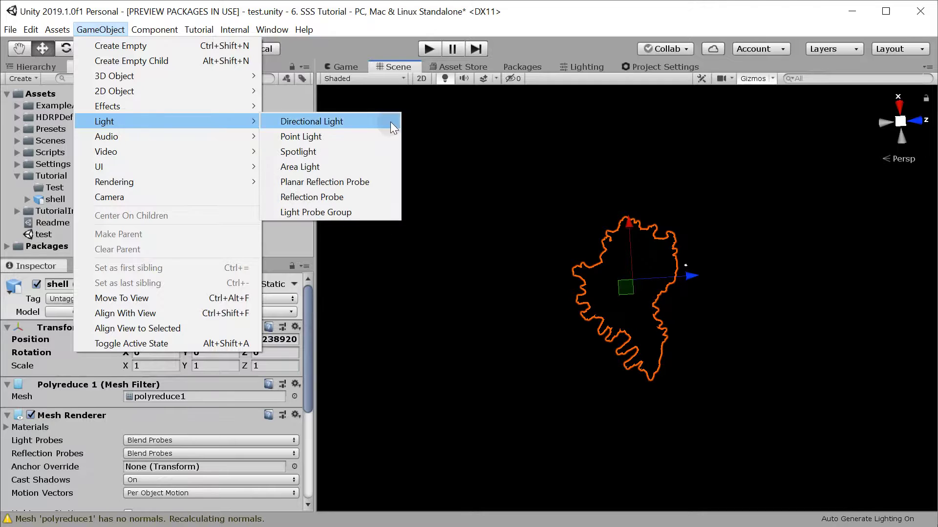
{"action": "left_click", "coordinate": [373, 152]}
{"action": "left_click_drag", "start_coordinate": [628, 319], "coordinate": [623, 475], "text": "alt"}
{"action": "left_click_drag", "start_coordinate": [680, 355], "coordinate": [765, 187], "text": "alt"}
Create a material named sss in the Tutorial folder
{"action": "left_click", "coordinate": [98, 67]}
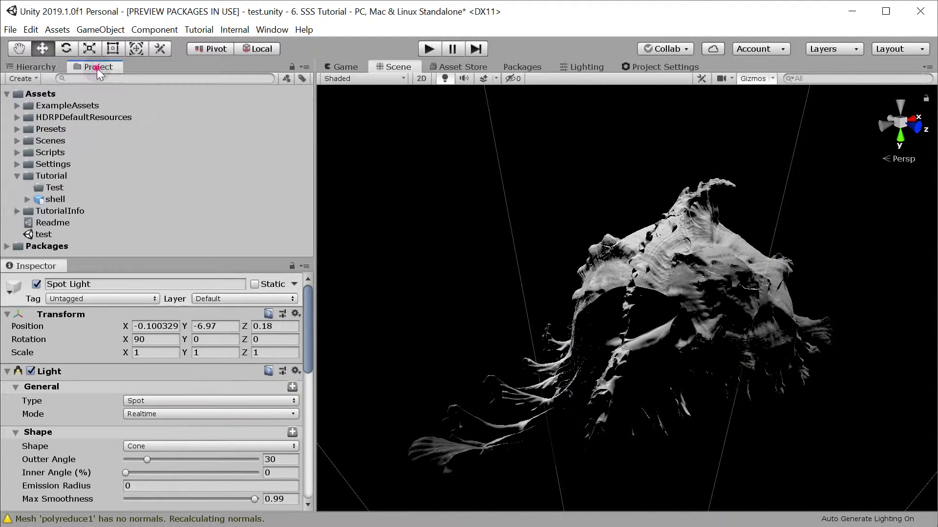
{"action": "left_click", "coordinate": [57, 186]}
{"action": "left_click", "coordinate": [51, 176]}
{"action": "right_click", "coordinate": [51, 176]}
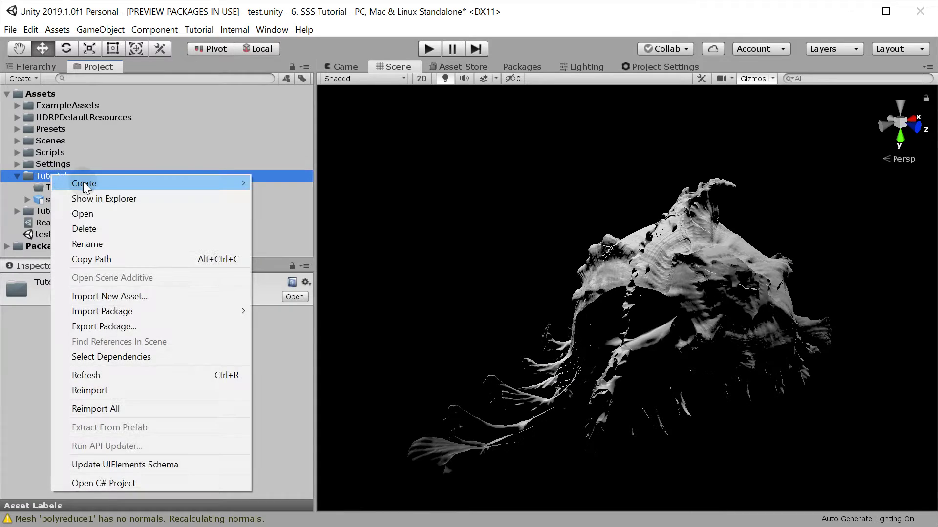
{"action": "mouse_move", "coordinate": [98, 184]}
{"action": "left_click", "coordinate": [305, 391]}
{"action": "type", "text": "sss"}
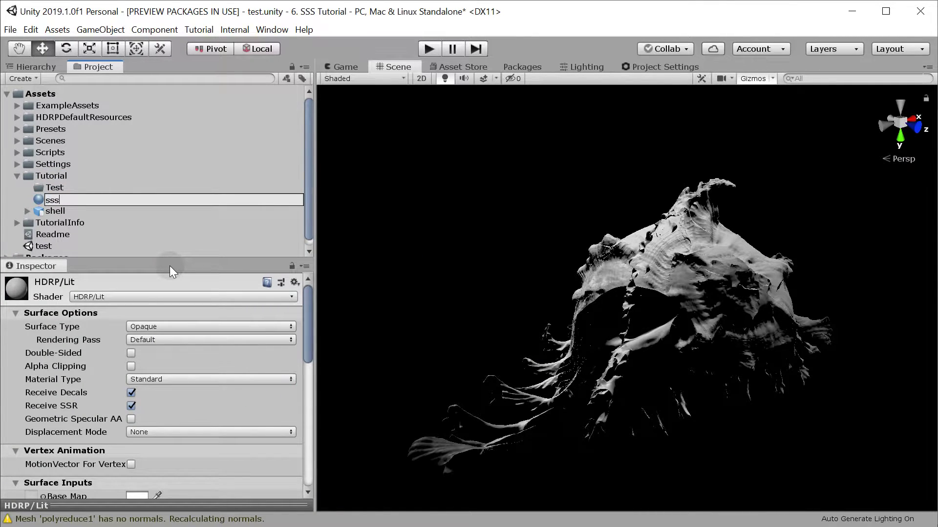
{"action": "key", "text": "Return"}
Make the sss material double-sided and apply it to the shell in the scene
{"action": "left_click_drag", "start_coordinate": [709, 367], "coordinate": [552, 210], "text": "alt"}
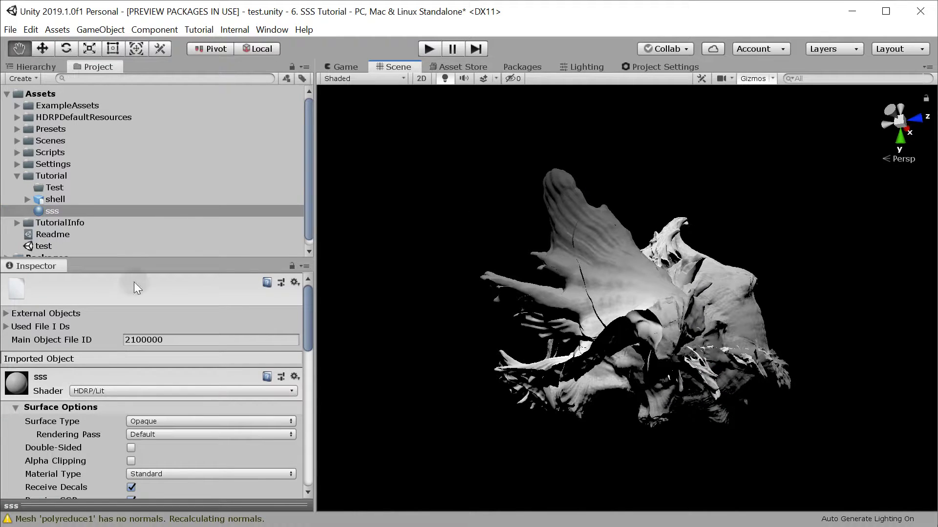
{"action": "left_click", "coordinate": [131, 448]}
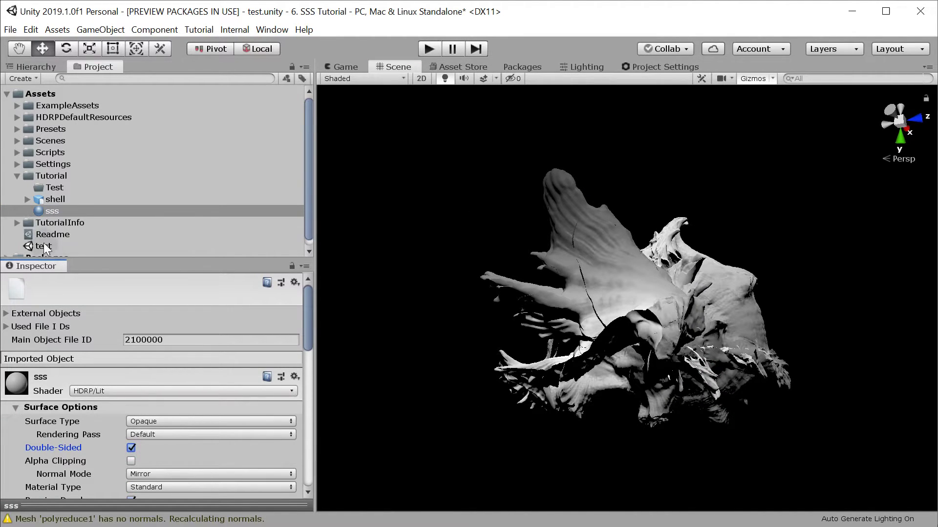
{"action": "left_click_drag", "start_coordinate": [49, 211], "coordinate": [628, 449]}
Set the sss material's type to Subsurface Scattering
{"action": "scroll", "coordinate": [717, 250], "scroll_direction": "up", "scroll_amount": 5}
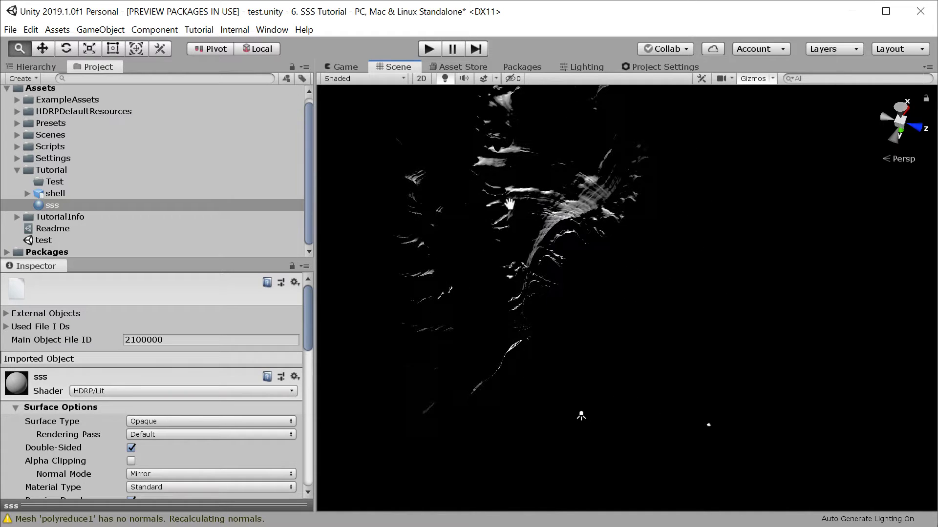
{"action": "left_click_drag", "start_coordinate": [529, 191], "coordinate": [669, 433], "text": "alt"}
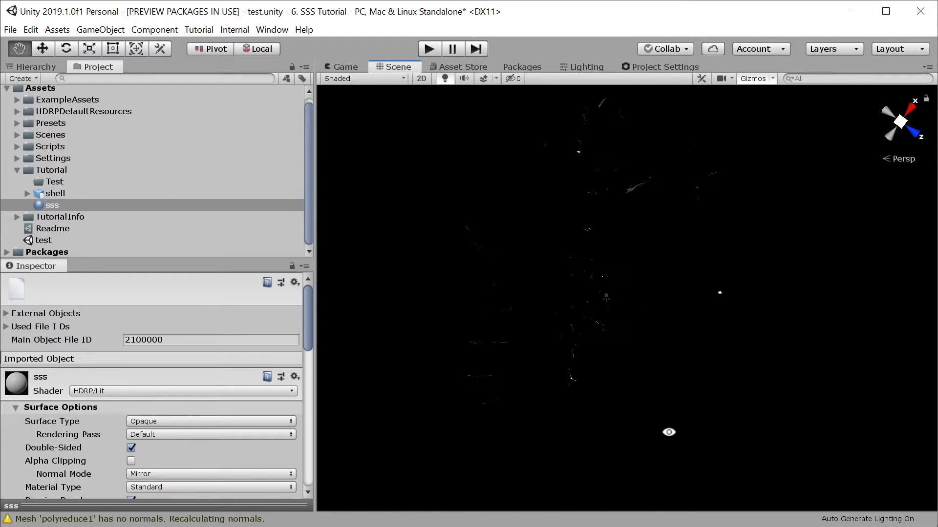
{"action": "right_click_drag", "start_coordinate": [543, 275], "coordinate": [559, 234], "text": "alt"}
{"action": "middle_click_drag", "start_coordinate": [556, 215], "coordinate": [576, 272], "text": "alt"}
{"action": "left_click_drag", "start_coordinate": [585, 287], "coordinate": [674, 286], "text": "alt"}
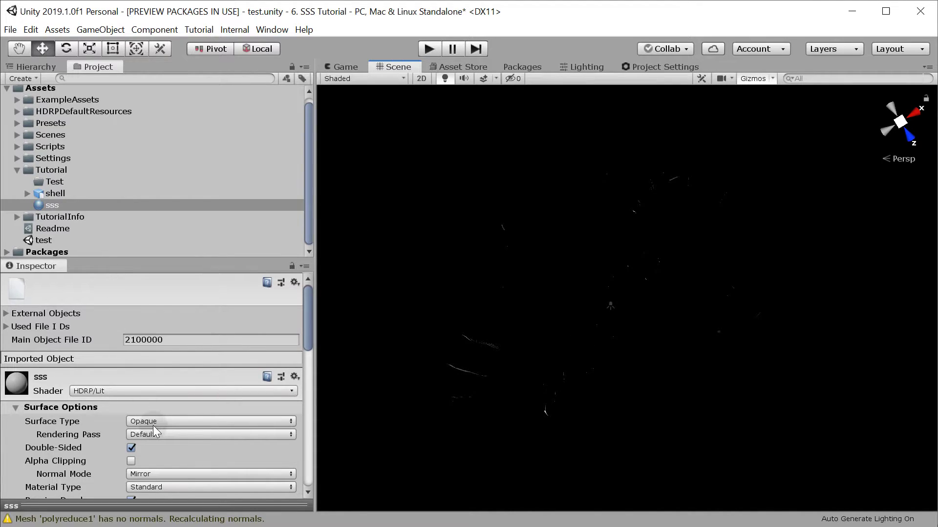
{"action": "scroll", "coordinate": [149, 440], "scroll_direction": "down", "scroll_amount": 5}
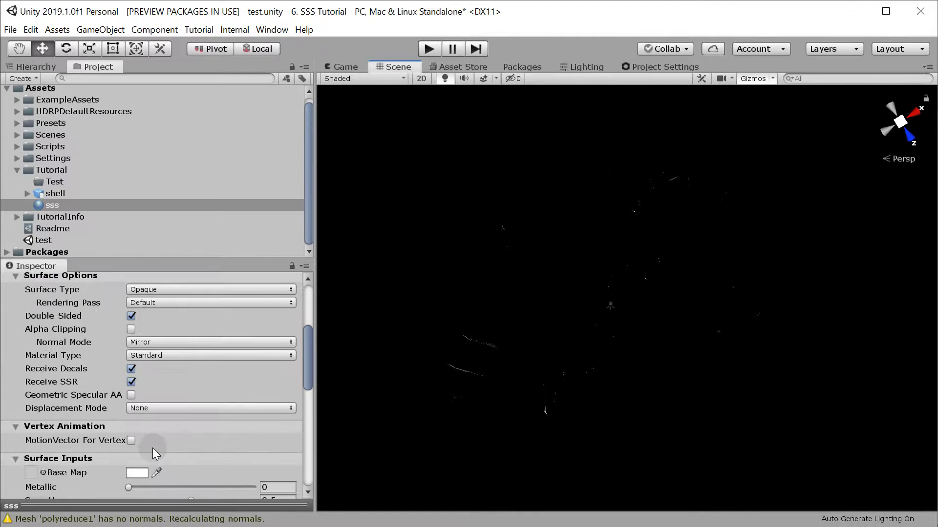
{"action": "left_click", "coordinate": [174, 354]}
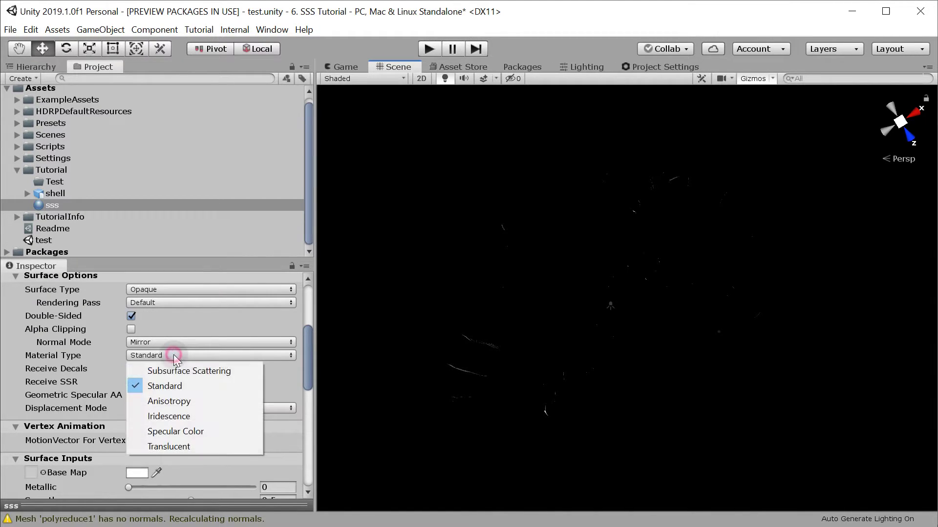
{"action": "left_click", "coordinate": [169, 372]}
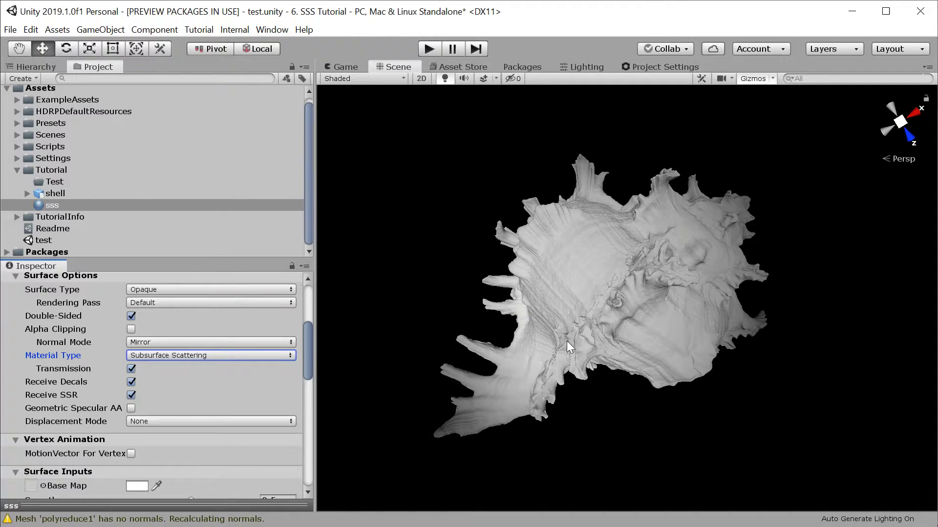
{"action": "left_click_drag", "start_coordinate": [611, 273], "coordinate": [556, 363], "text": "alt"}
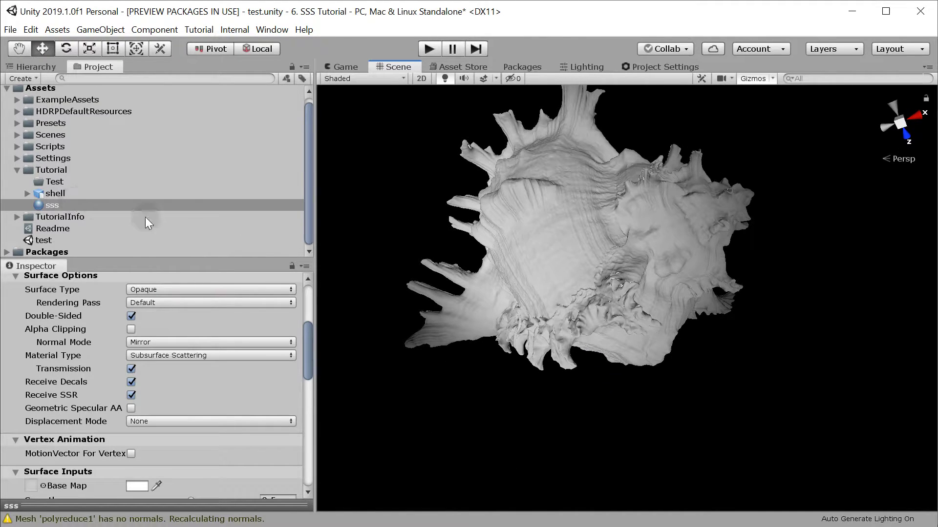
Delete the old shell object with the missing mesh from the scene
{"action": "left_click", "coordinate": [40, 67]}
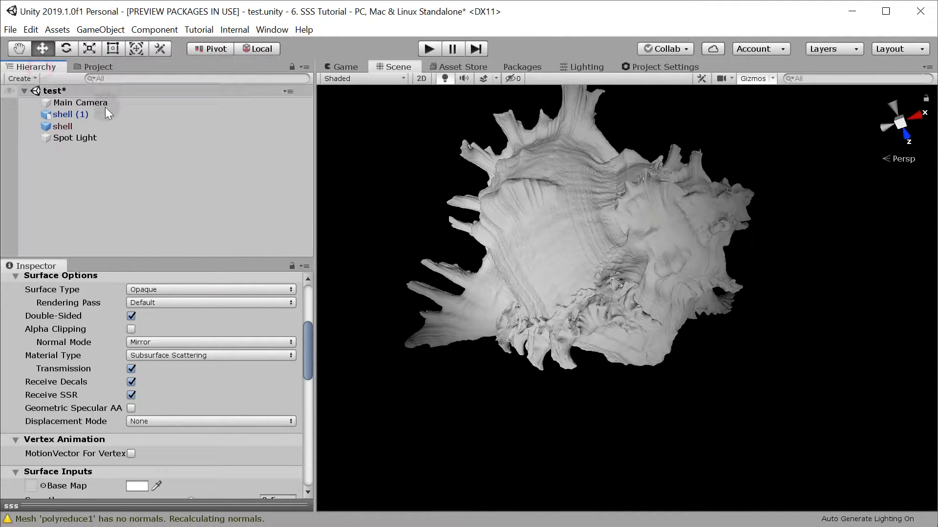
{"action": "left_click", "coordinate": [85, 127]}
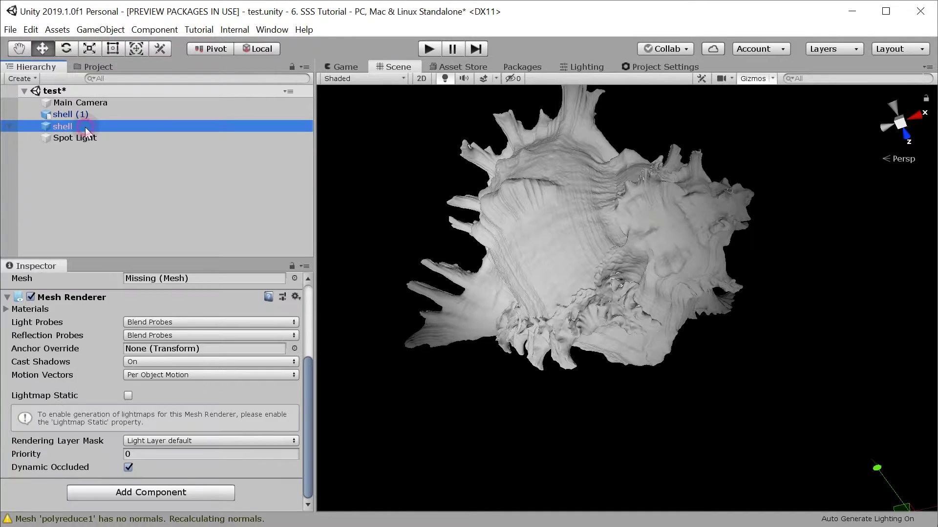
{"action": "key", "text": "Delete"}
Enable the shadow map on the Spot Light
{"action": "left_click", "coordinate": [92, 128]}
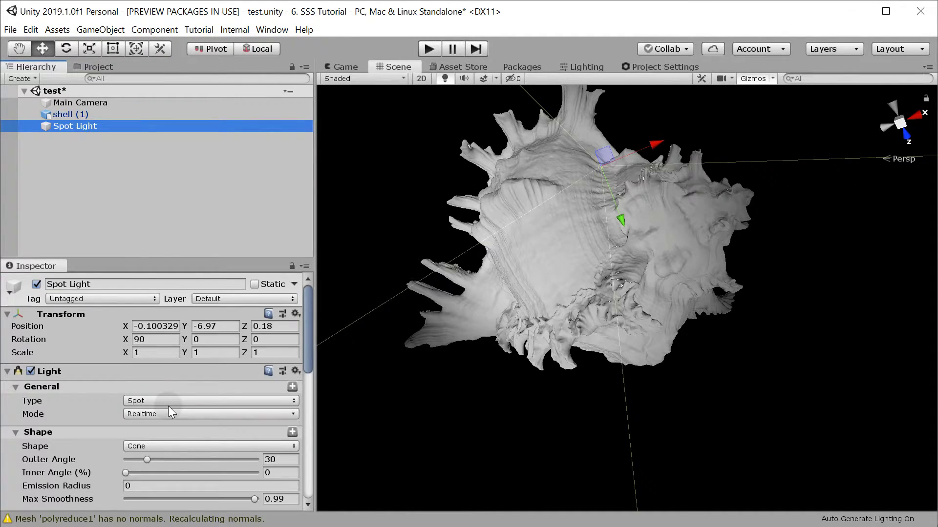
{"action": "scroll", "coordinate": [169, 476], "scroll_direction": "down", "scroll_amount": 5}
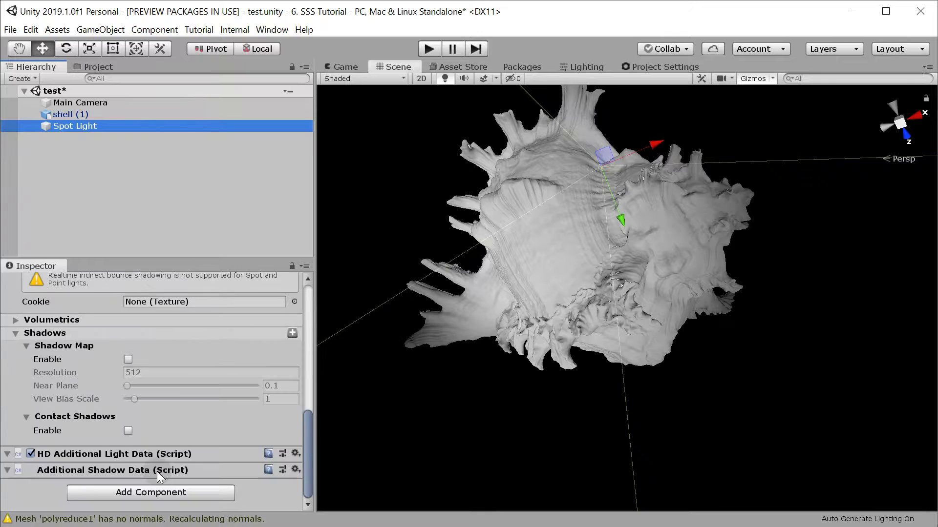
{"action": "left_click", "coordinate": [128, 360]}
{"action": "right_click_drag", "start_coordinate": [588, 245], "coordinate": [587, 274]}
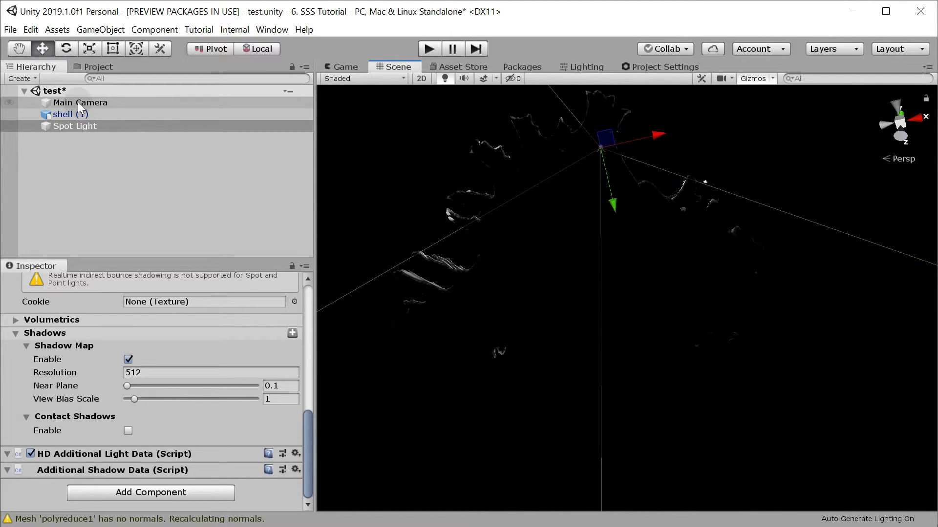
Examine the Spot Light's settings and the sss material's diffusion profile, subsurface mask and thickness inputs
{"action": "left_click", "coordinate": [95, 66]}
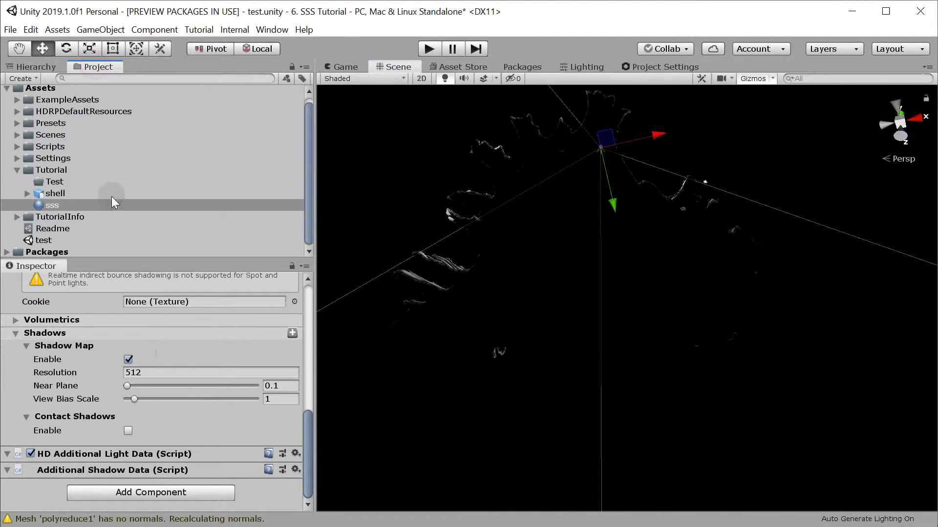
{"action": "scroll", "coordinate": [189, 414], "scroll_direction": "up", "scroll_amount": 3}
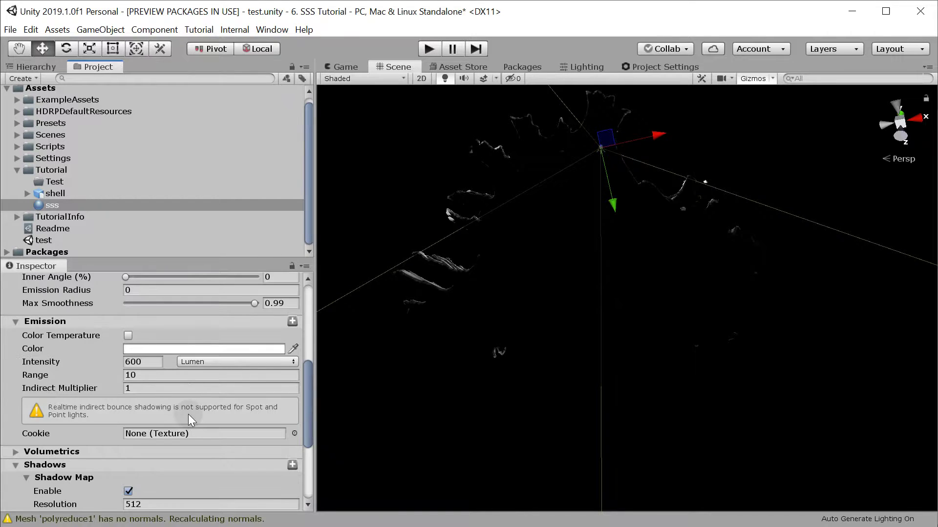
{"action": "scroll", "coordinate": [192, 434], "scroll_direction": "down", "scroll_amount": 3}
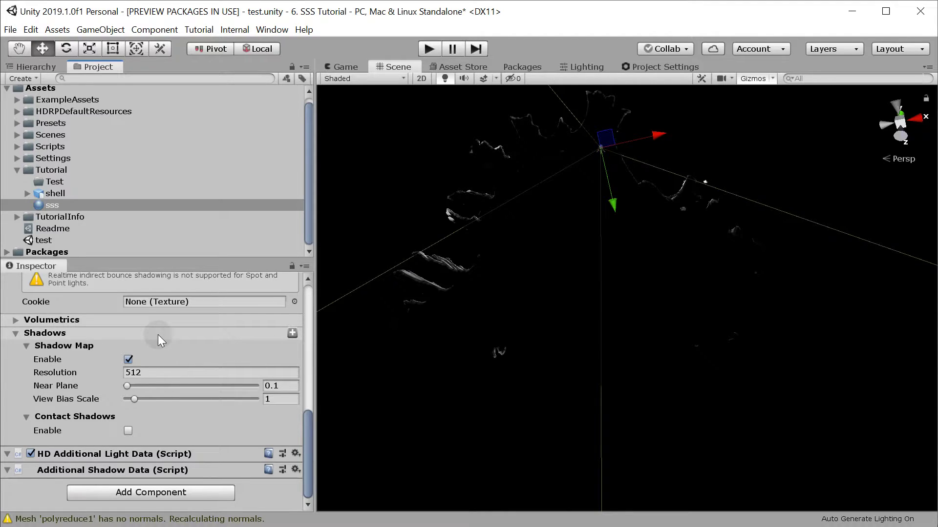
{"action": "scroll", "coordinate": [157, 335], "scroll_direction": "up", "scroll_amount": 8}
{"action": "left_click", "coordinate": [42, 209]}
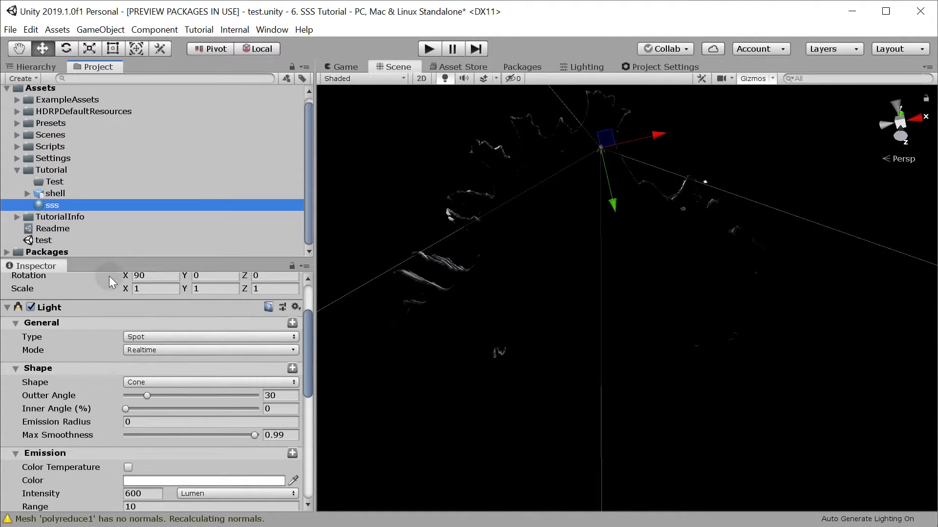
{"action": "left_click", "coordinate": [78, 182]}
{"action": "left_click", "coordinate": [78, 205]}
{"action": "scroll", "coordinate": [113, 335], "scroll_direction": "down", "scroll_amount": 15}
{"action": "scroll", "coordinate": [156, 391], "scroll_direction": "up", "scroll_amount": 4}
{"action": "scroll", "coordinate": [176, 408], "scroll_direction": "down", "scroll_amount": 4}
{"action": "scroll", "coordinate": [224, 425], "scroll_direction": "up", "scroll_amount": 4}
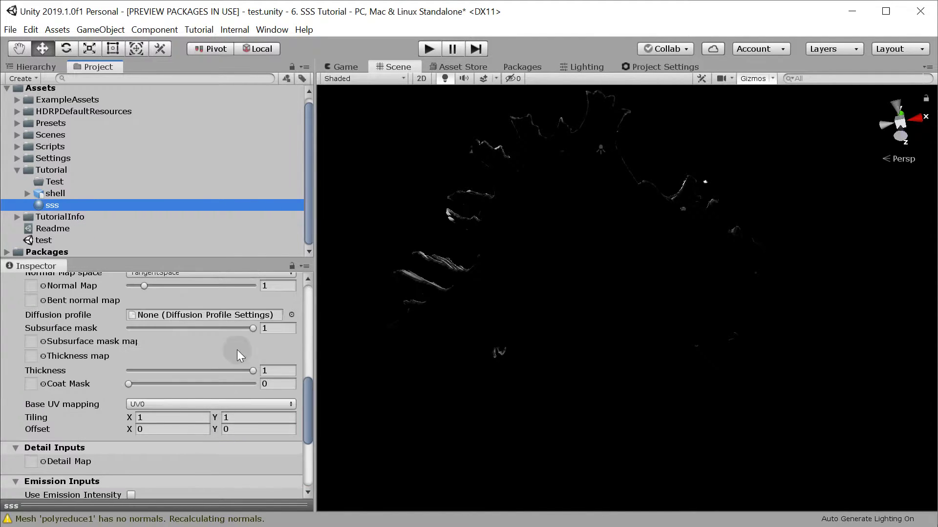
Create a diffusion profile named test in the Tutorial folder and reselect the sss material
{"action": "right_click", "coordinate": [71, 174]}
{"action": "mouse_move", "coordinate": [110, 186]}
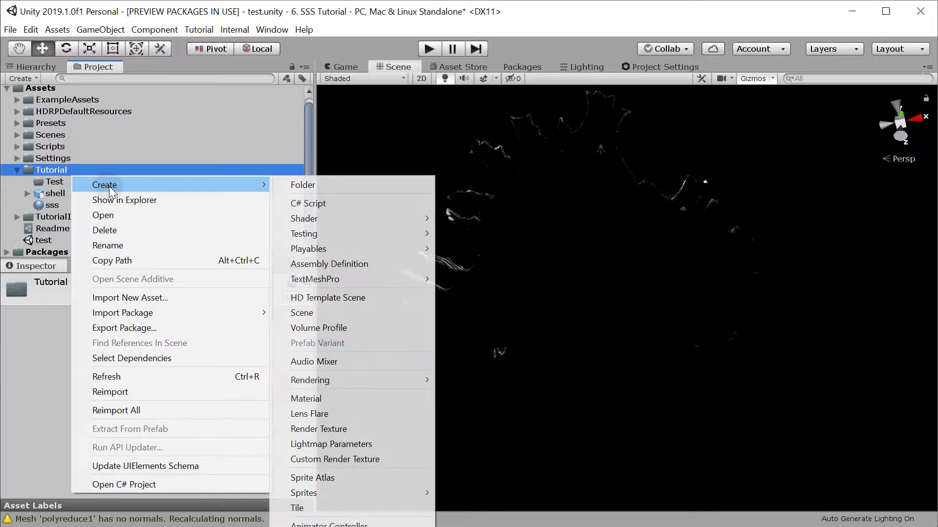
{"action": "mouse_move", "coordinate": [340, 380]}
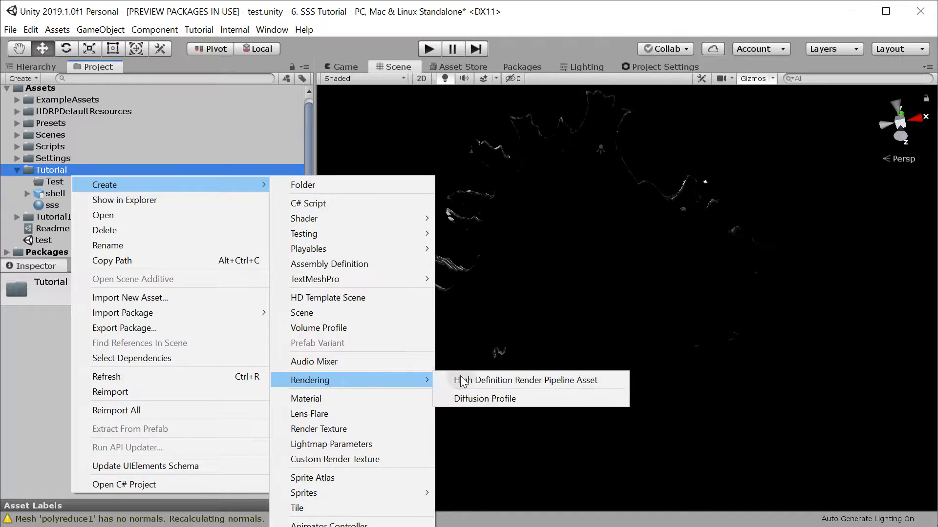
{"action": "left_click", "coordinate": [526, 394]}
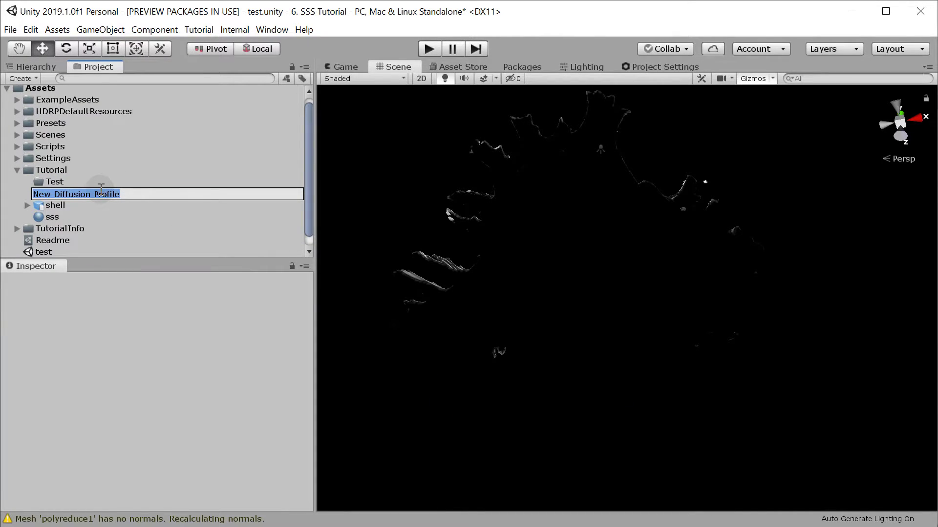
{"action": "type", "text": "test"}
{"action": "key", "text": "Return"}
{"action": "left_click", "coordinate": [74, 207]}
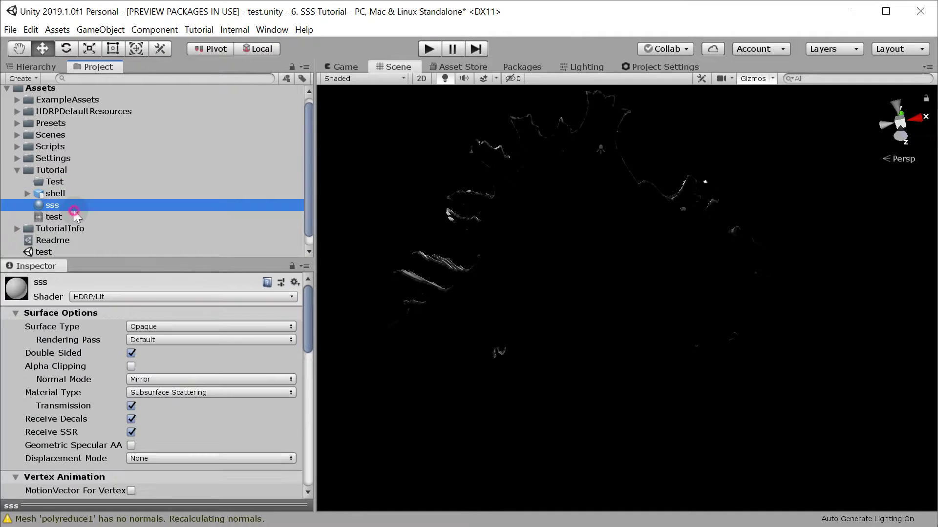
Assign the test diffusion profile to the sss material
{"action": "scroll", "coordinate": [198, 394], "scroll_direction": "down", "scroll_amount": 10}
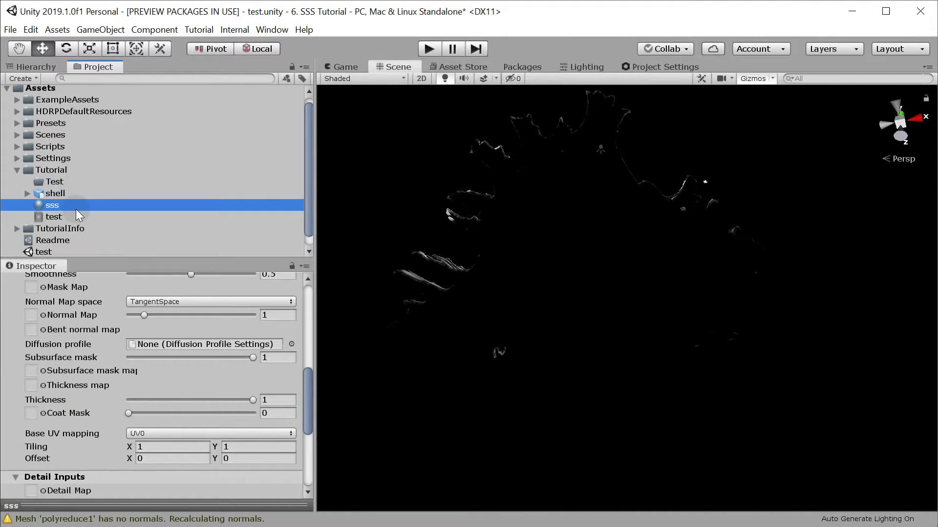
{"action": "left_click", "coordinate": [291, 344]}
{"action": "left_click", "coordinate": [169, 520]}
{"action": "double_click", "coordinate": [169, 520]}
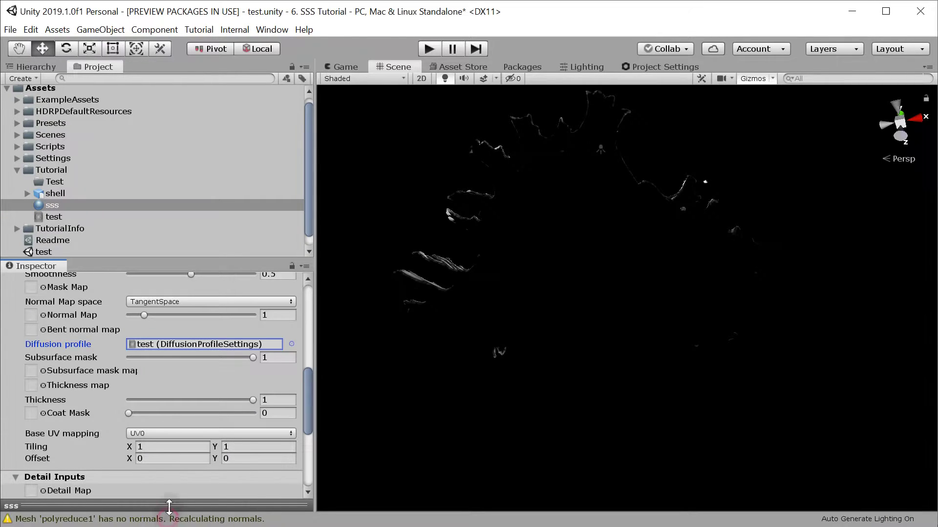
Try a lower subsurface mask value on the sss material
{"action": "left_click_drag", "start_coordinate": [253, 358], "coordinate": [168, 358]}
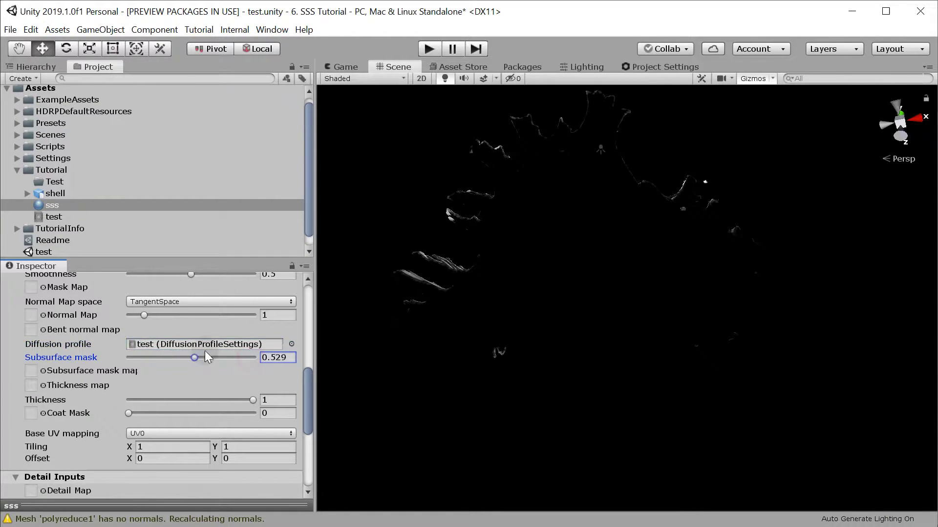
{"action": "scroll", "coordinate": [309, 431], "scroll_direction": "down", "scroll_amount": 3}
{"action": "scroll", "coordinate": [305, 385], "scroll_direction": "up", "scroll_amount": 5}
Raise the maximum thickness remap value of the test diffusion profile to about 35.09
{"action": "left_click", "coordinate": [56, 217]}
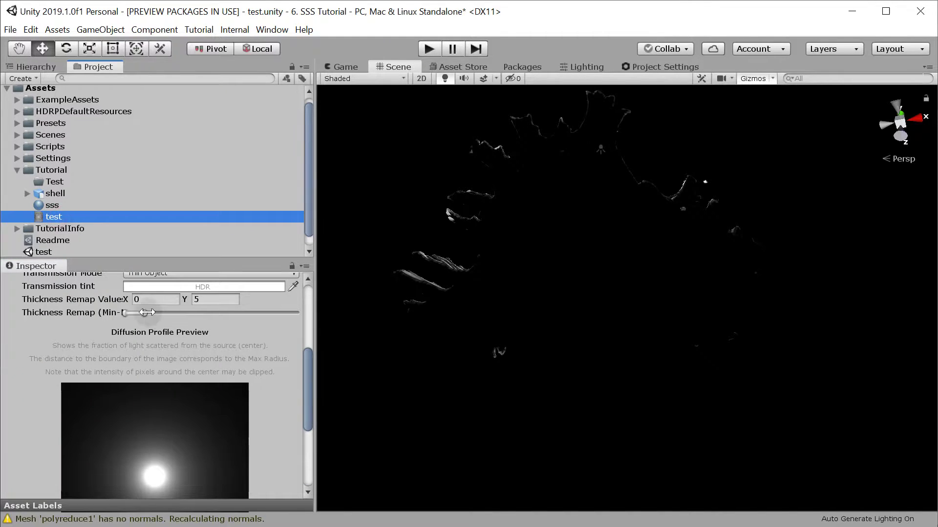
{"action": "scroll", "coordinate": [148, 322], "scroll_direction": "up", "scroll_amount": 4}
{"action": "left_click_drag", "start_coordinate": [177, 358], "coordinate": [248, 372]}
{"action": "scroll", "coordinate": [172, 388], "scroll_direction": "down", "scroll_amount": 3}
{"action": "scroll", "coordinate": [213, 390], "scroll_direction": "down", "scroll_amount": 3}
{"action": "scroll", "coordinate": [212, 391], "scroll_direction": "up", "scroll_amount": 3}
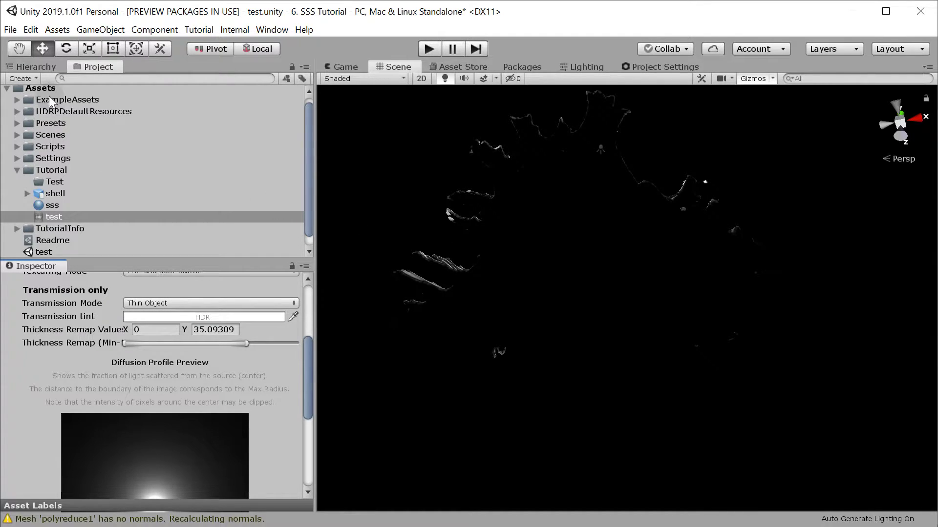
Enable high-quality subsurface scattering in the material settings of HDRenderPipelineAsset from the Settings folder
{"action": "left_click", "coordinate": [34, 66]}
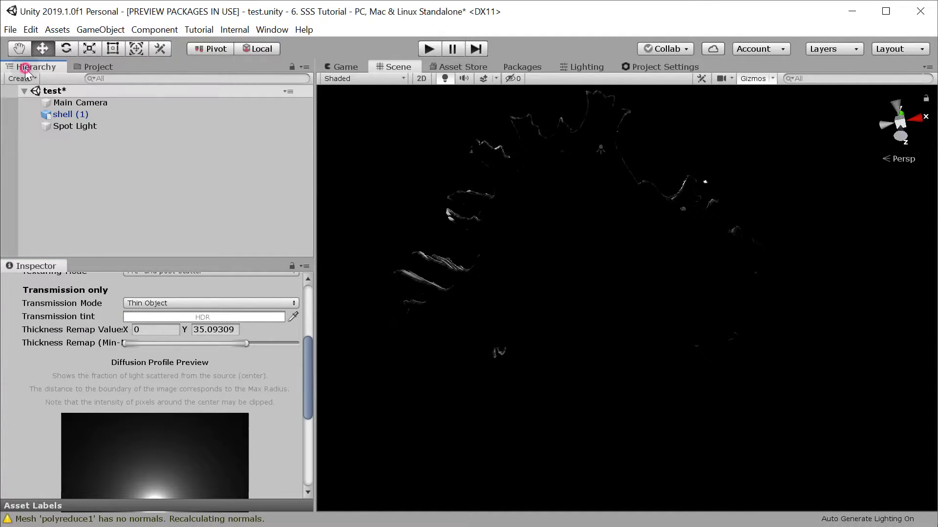
{"action": "left_click", "coordinate": [103, 67]}
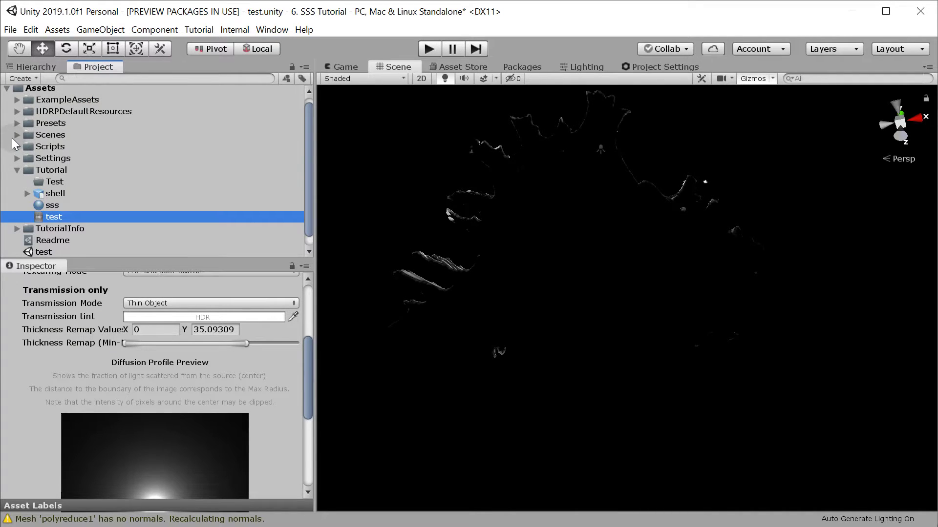
{"action": "left_click", "coordinate": [10, 158]}
{"action": "left_click", "coordinate": [16, 158]}
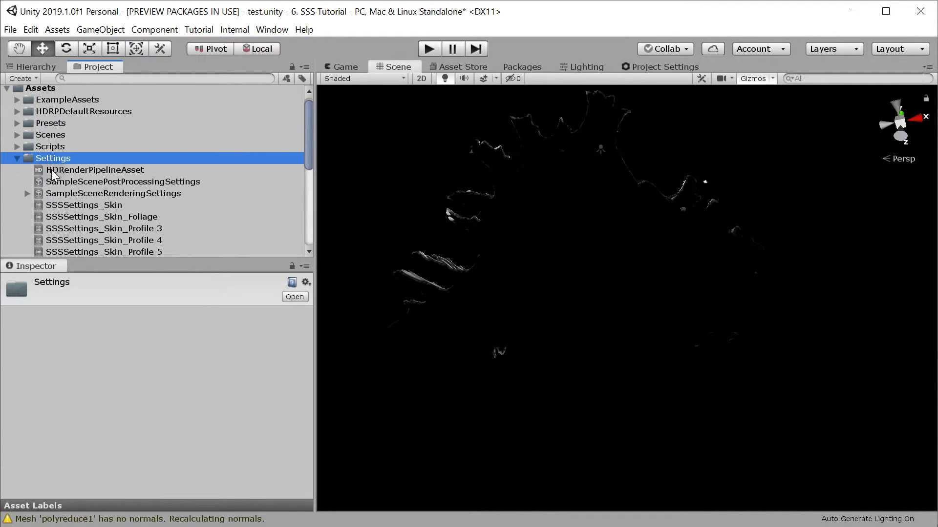
{"action": "left_click", "coordinate": [100, 171]}
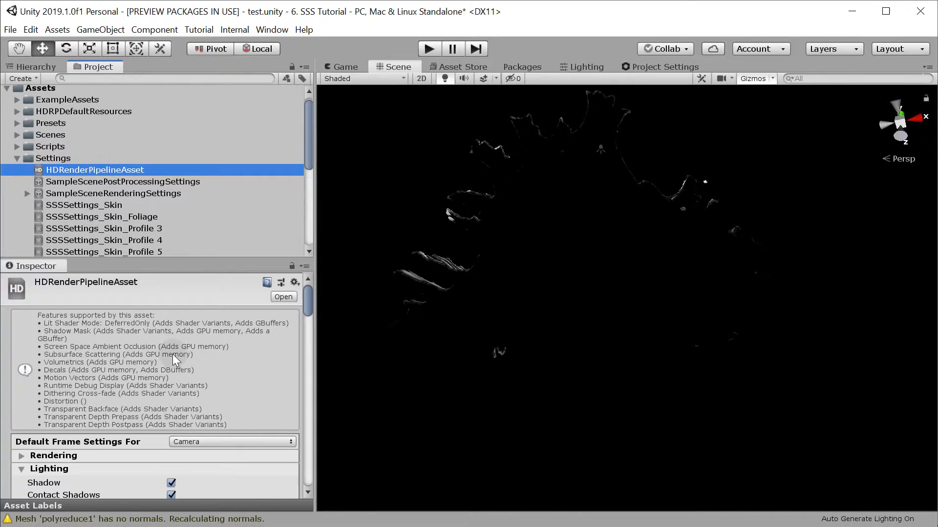
{"action": "left_click_drag", "start_coordinate": [310, 312], "coordinate": [293, 338]}
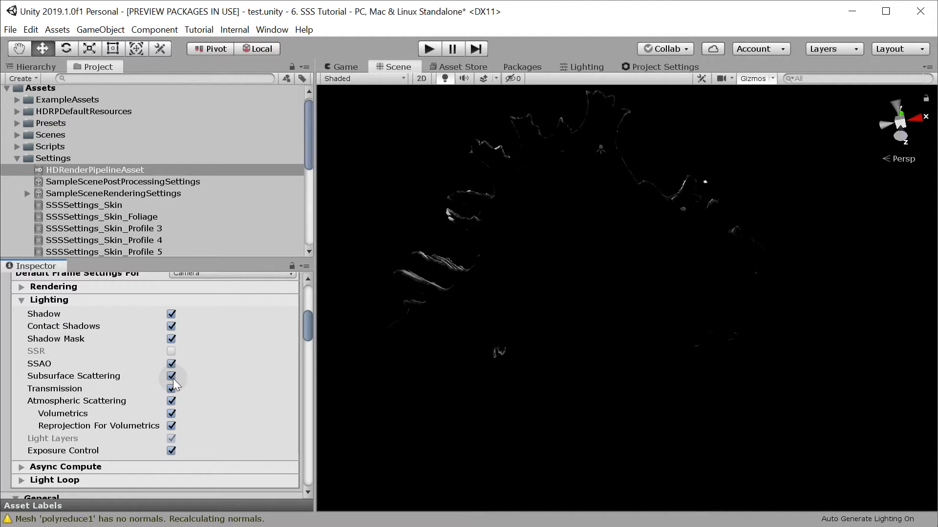
{"action": "left_click_drag", "start_coordinate": [305, 331], "coordinate": [308, 468]}
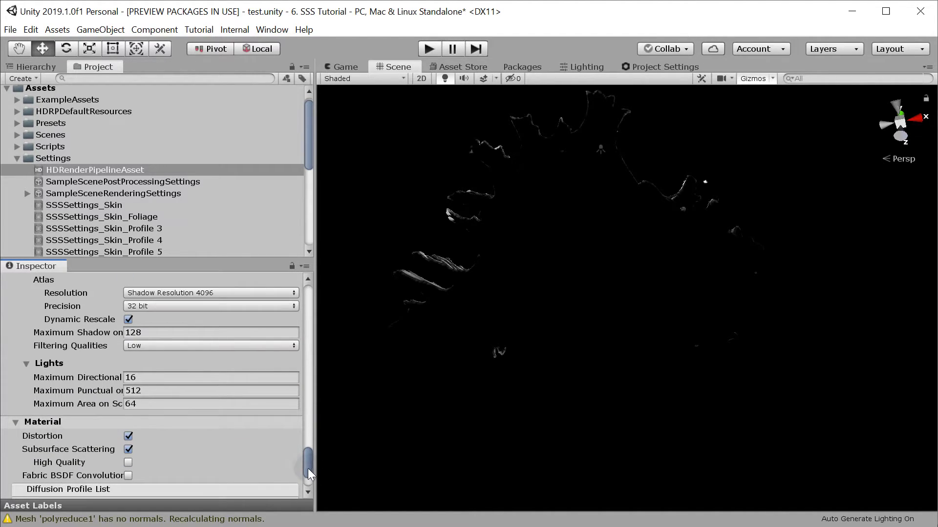
{"action": "left_click", "coordinate": [128, 464]}
Add the test profile to the render pipeline asset's diffusion profile list, keeping high-quality subsurface scattering enabled
{"action": "left_click_drag", "start_coordinate": [309, 464], "coordinate": [310, 477]}
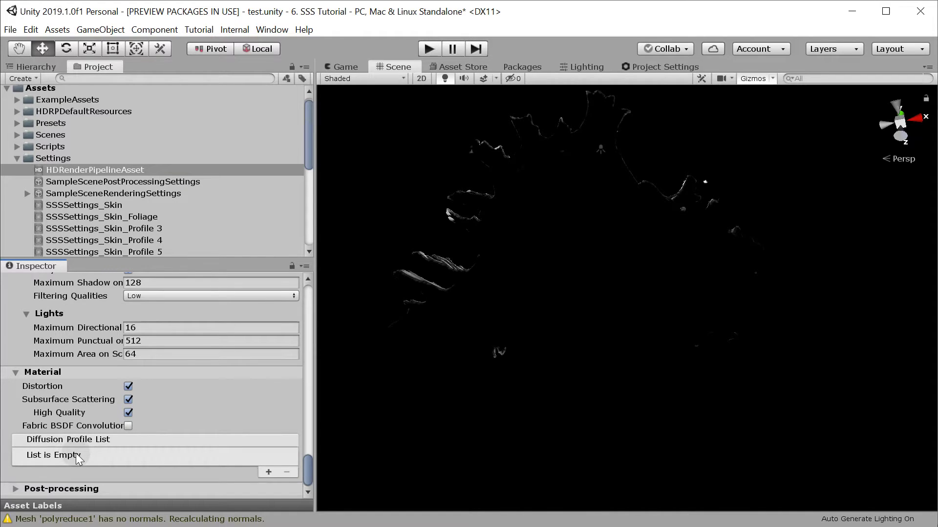
{"action": "left_click", "coordinate": [269, 471]}
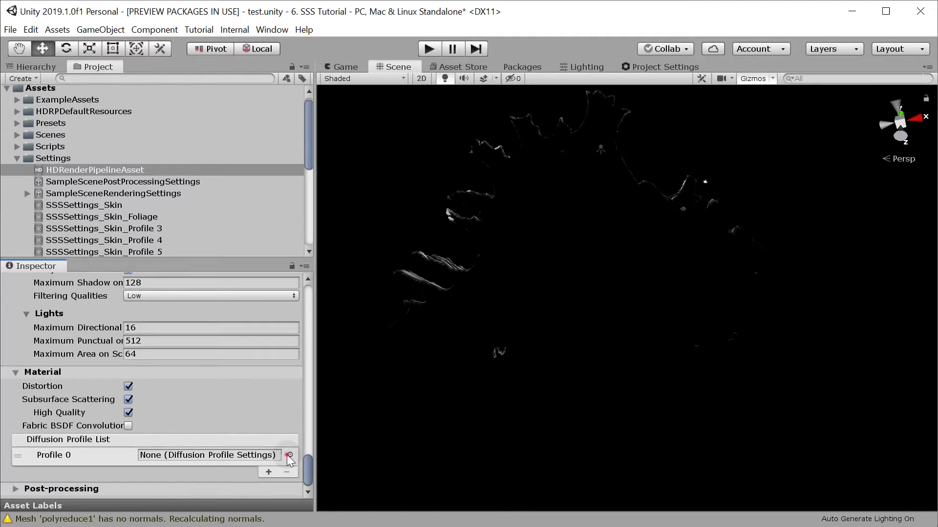
{"action": "left_click", "coordinate": [289, 456]}
{"action": "left_click", "coordinate": [178, 522]}
{"action": "double_click", "coordinate": [178, 521]}
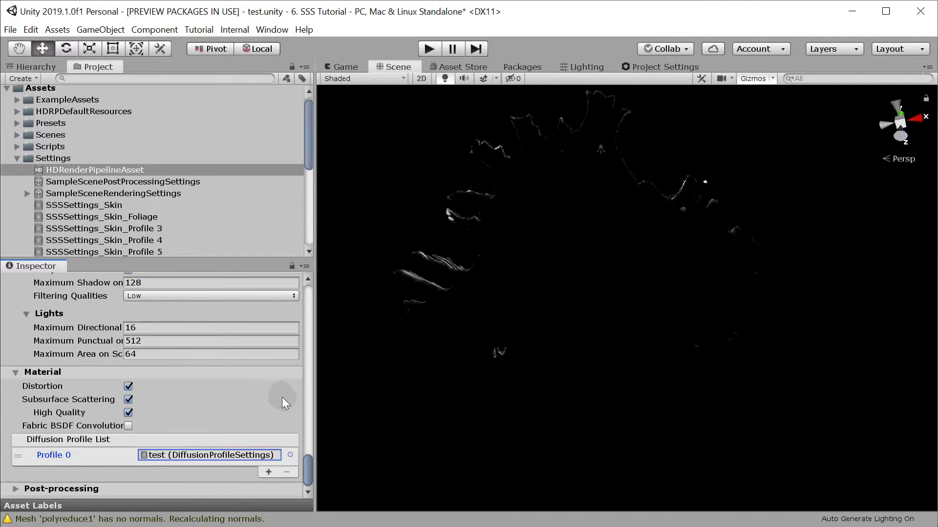
{"action": "left_click", "coordinate": [128, 413]}
{"action": "scroll", "coordinate": [99, 156], "scroll_direction": "up", "scroll_amount": 1}
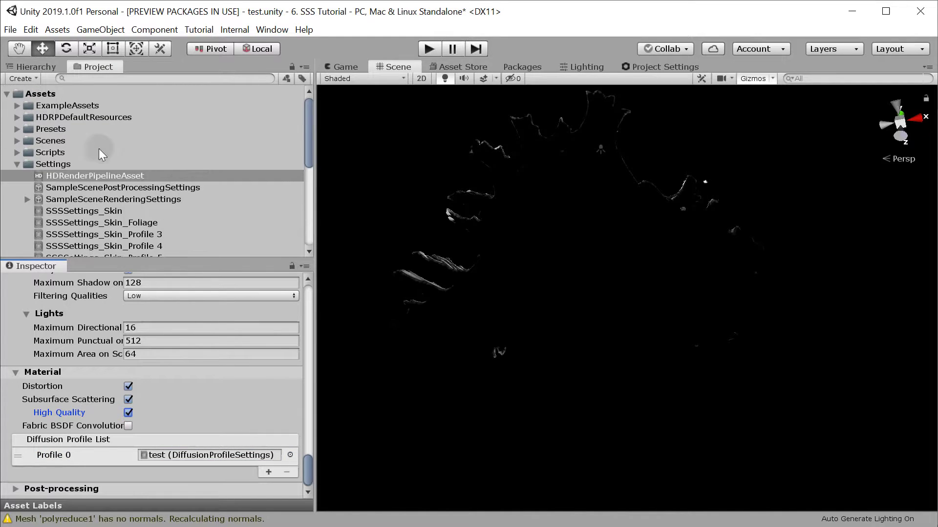
Clear and reassign the test diffusion profile in the sss material's surface inputs on the shell (1) object
{"action": "left_click", "coordinate": [19, 70]}
{"action": "left_click", "coordinate": [93, 113]}
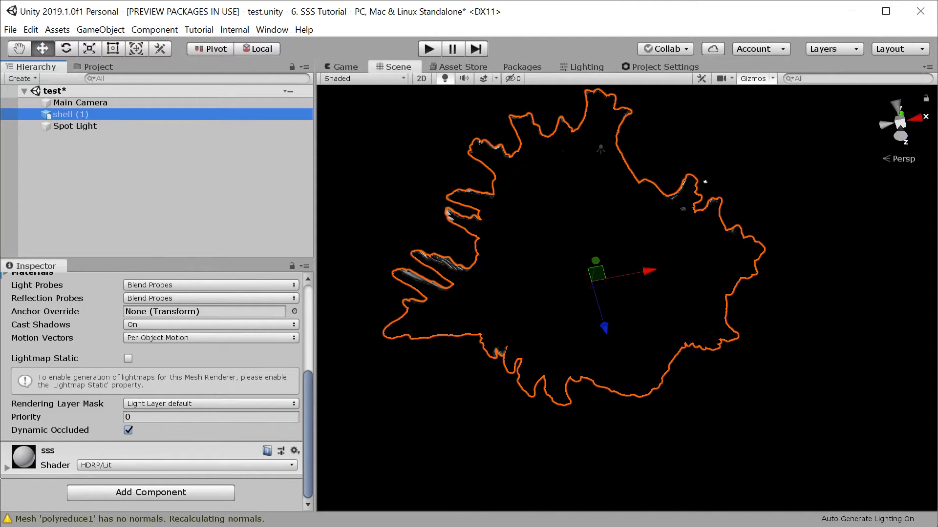
{"action": "left_click", "coordinate": [6, 468]}
{"action": "scroll", "coordinate": [147, 444], "scroll_direction": "down", "scroll_amount": 6}
{"action": "mouse_move", "coordinate": [308, 391]}
{"action": "left_mouse_down"}
{"action": "mouse_move", "coordinate": [309, 359]}
{"action": "mouse_move", "coordinate": [309, 388]}
{"action": "mouse_move", "coordinate": [304, 361]}
{"action": "mouse_move", "coordinate": [296, 400]}
{"action": "left_mouse_up"}
{"action": "scroll", "coordinate": [288, 386], "scroll_direction": "down", "scroll_amount": 2}
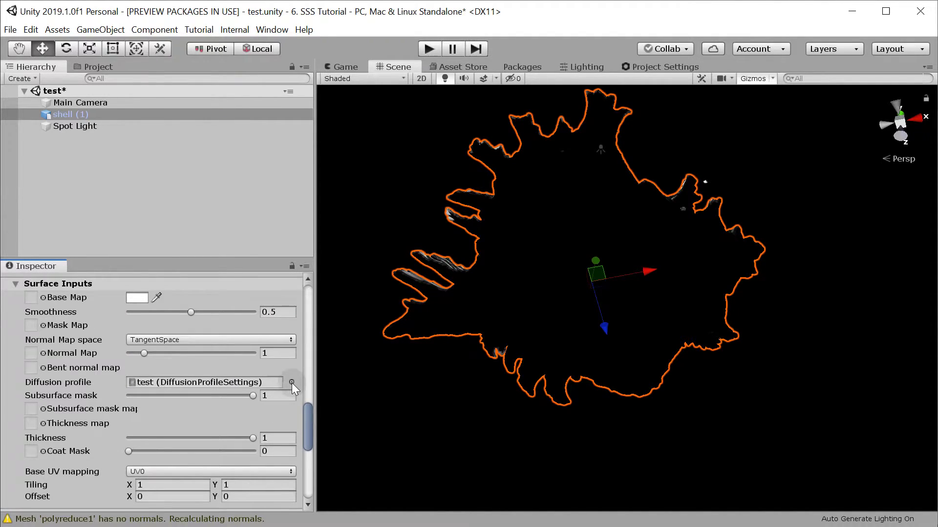
{"action": "left_click", "coordinate": [292, 382]}
{"action": "left_click", "coordinate": [206, 334]}
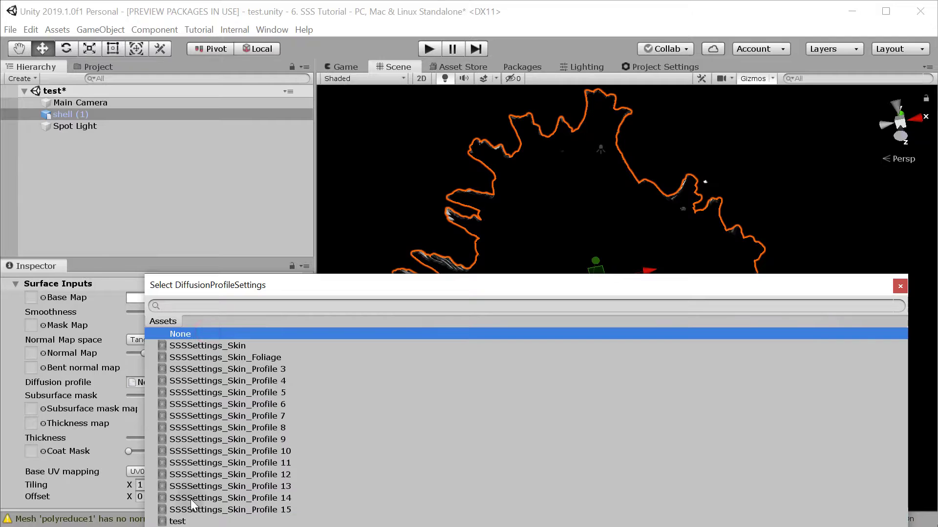
{"action": "left_click", "coordinate": [184, 522]}
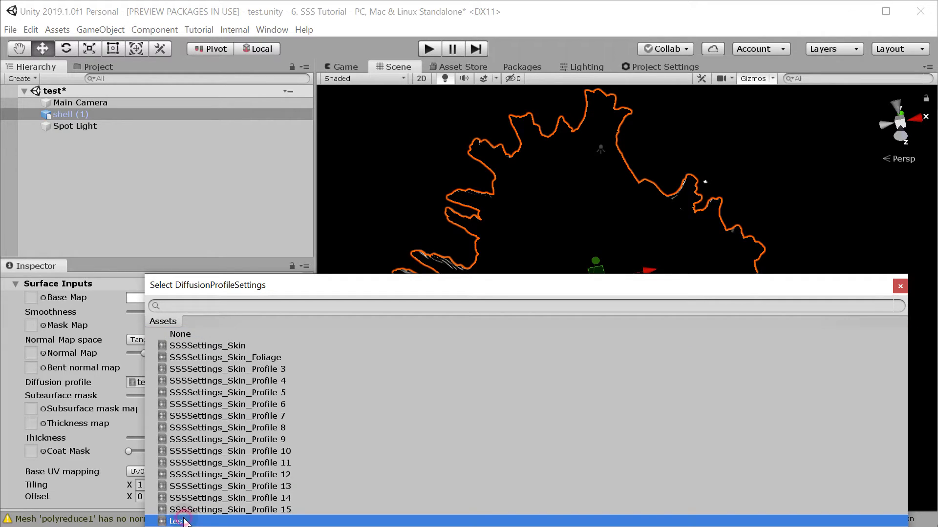
{"action": "left_click", "coordinate": [901, 287]}
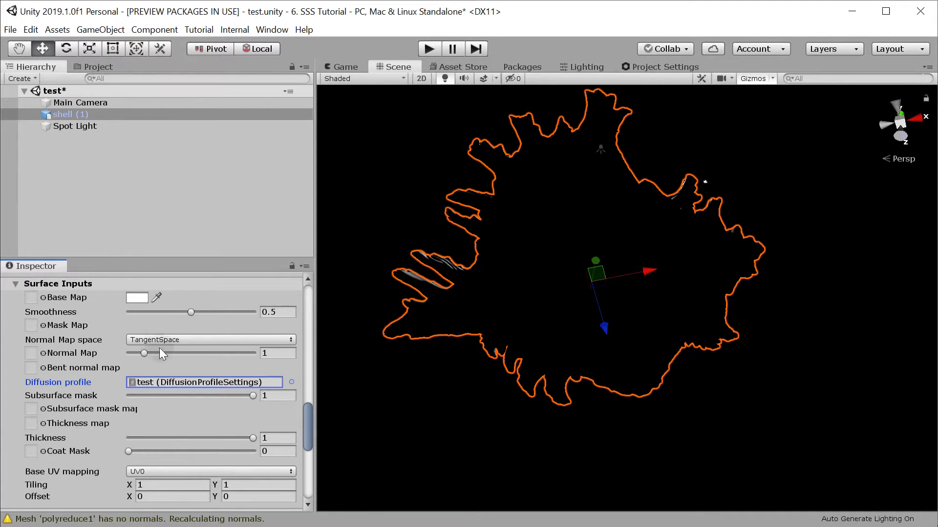
Set the test profile's scattering distance to white (RGB 255, 255, 255) with an HDR intensity of 6
{"action": "double_click", "coordinate": [198, 382]}
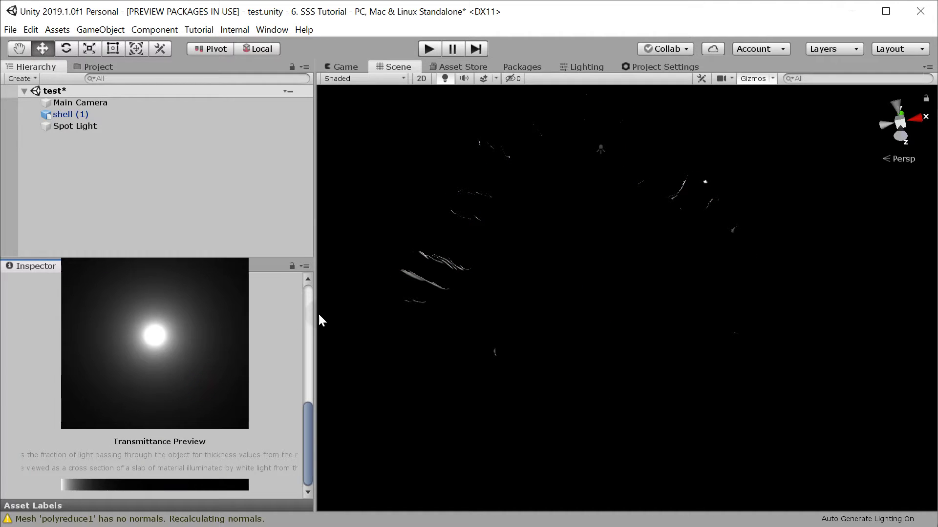
{"action": "left_click_drag", "start_coordinate": [309, 421], "coordinate": [296, 304]}
{"action": "left_click", "coordinate": [170, 320]}
{"action": "left_click_drag", "start_coordinate": [365, 122], "coordinate": [188, 117]}
{"action": "left_click_drag", "start_coordinate": [174, 396], "coordinate": [211, 413]}
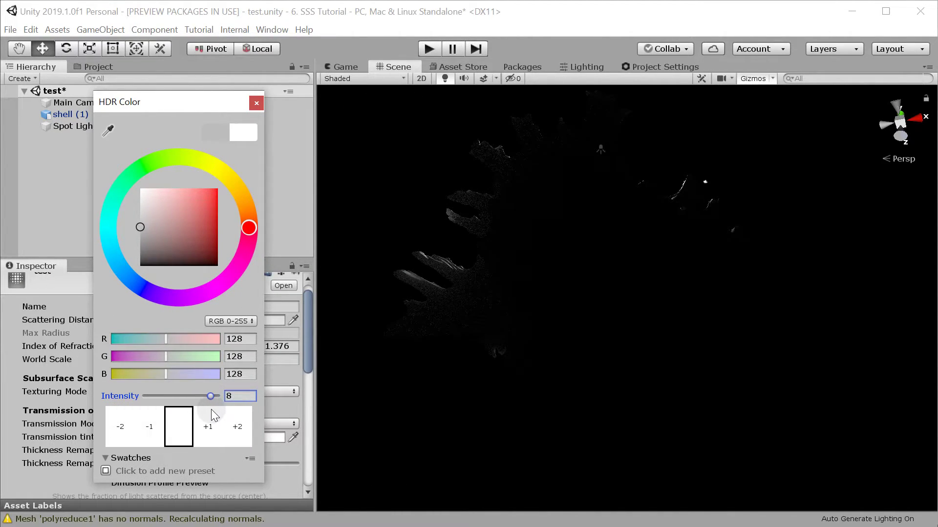
{"action": "left_click_drag", "start_coordinate": [210, 415], "coordinate": [183, 414]}
{"action": "left_click", "coordinate": [168, 205]}
{"action": "mouse_move", "coordinate": [168, 205]}
{"action": "left_mouse_down"}
{"action": "mouse_move", "coordinate": [157, 189]}
{"action": "mouse_move", "coordinate": [143, 195]}
{"action": "mouse_move", "coordinate": [190, 244]}
{"action": "mouse_move", "coordinate": [79, 160]}
{"action": "left_mouse_up"}
{"action": "left_click_drag", "start_coordinate": [186, 398], "coordinate": [203, 409]}
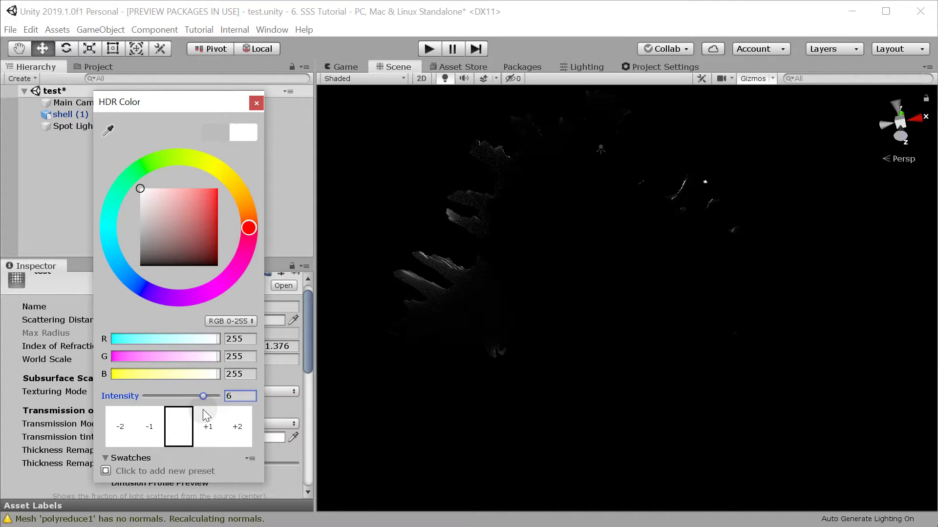
{"action": "left_click", "coordinate": [255, 99]}
Examine the subsurface scattering on the shell from several angles and distances
{"action": "left_click_drag", "start_coordinate": [534, 287], "coordinate": [787, 526], "text": "alt"}
{"action": "right_click_drag", "start_coordinate": [686, 316], "coordinate": [614, 266], "text": "alt"}
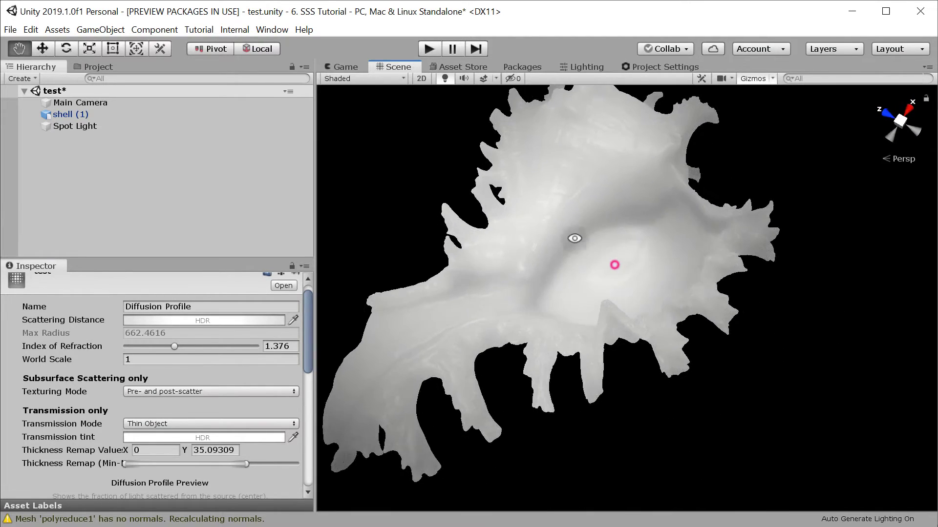
{"action": "left_click_drag", "start_coordinate": [576, 238], "coordinate": [658, 158], "text": "alt"}
{"action": "middle_click_drag", "start_coordinate": [659, 251], "coordinate": [738, 289], "text": "alt"}
{"action": "right_click_drag", "start_coordinate": [738, 288], "coordinate": [779, 236], "text": "alt"}
{"action": "left_click", "coordinate": [272, 176]}
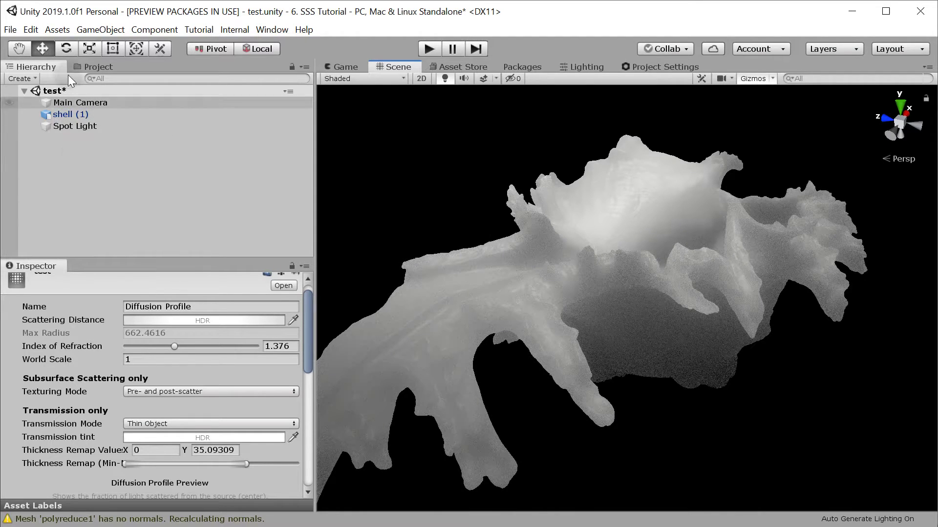
Set the sss material's diffusion profile to None and inspect the shell's shading without scattering
{"action": "left_click", "coordinate": [84, 69]}
{"action": "left_click", "coordinate": [53, 241]}
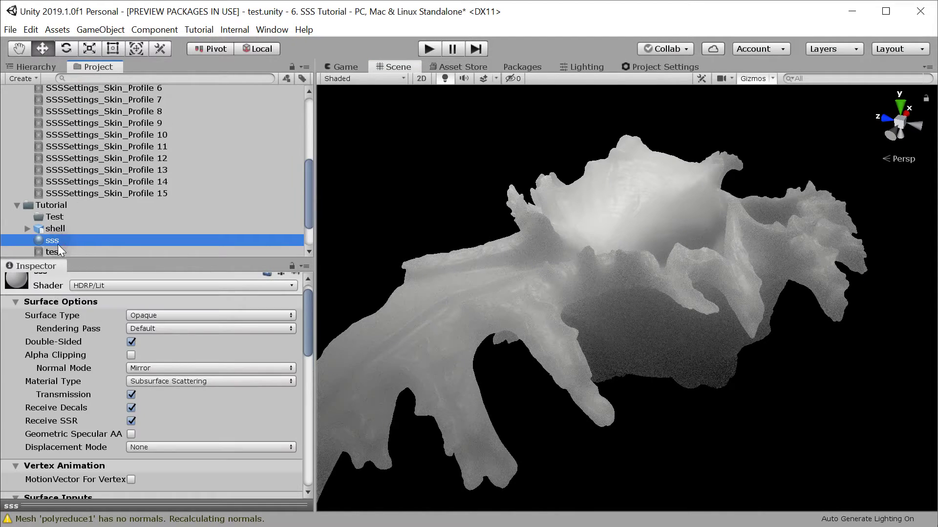
{"action": "scroll", "coordinate": [257, 378], "scroll_direction": "up", "scroll_amount": 1}
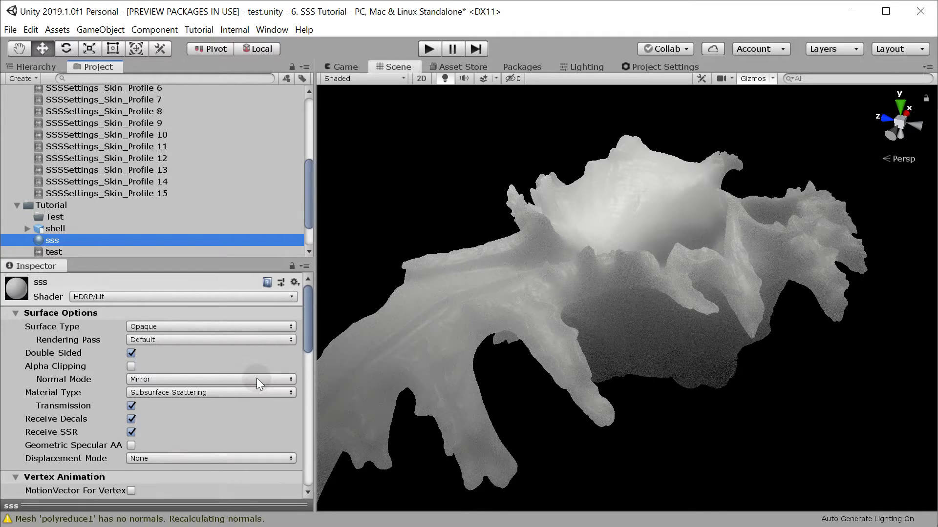
{"action": "scroll", "coordinate": [167, 374], "scroll_direction": "down", "scroll_amount": 5}
{"action": "scroll", "coordinate": [174, 412], "scroll_direction": "down", "scroll_amount": 5}
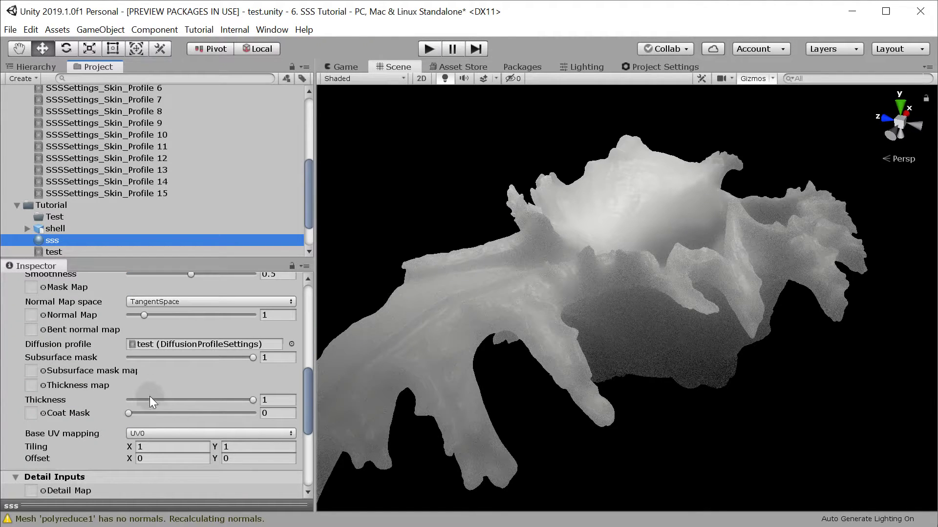
{"action": "left_click", "coordinate": [292, 345]}
{"action": "left_click_drag", "start_coordinate": [292, 282], "coordinate": [293, 423]}
{"action": "left_click", "coordinate": [239, 448]}
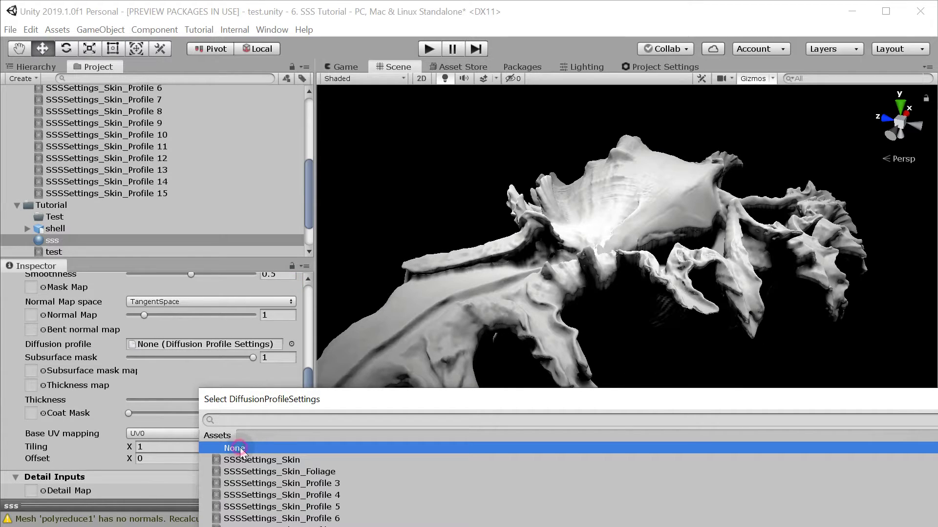
{"action": "left_click", "coordinate": [607, 224]}
{"action": "left_click_drag", "start_coordinate": [593, 236], "coordinate": [647, 322], "text": "alt"}
Restore the test diffusion profile on the sss material and inspect the shell from a lower angle
{"action": "left_click", "coordinate": [291, 345]}
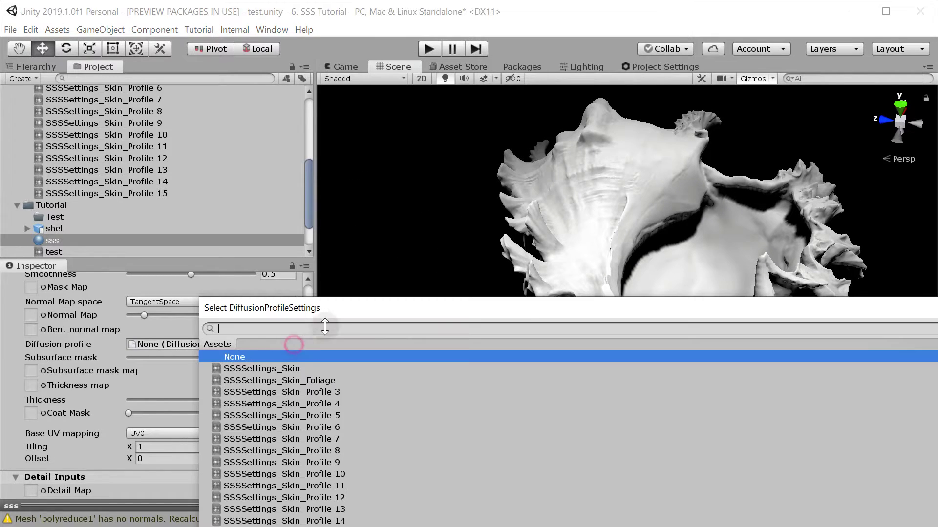
{"action": "double_click", "coordinate": [400, 411]}
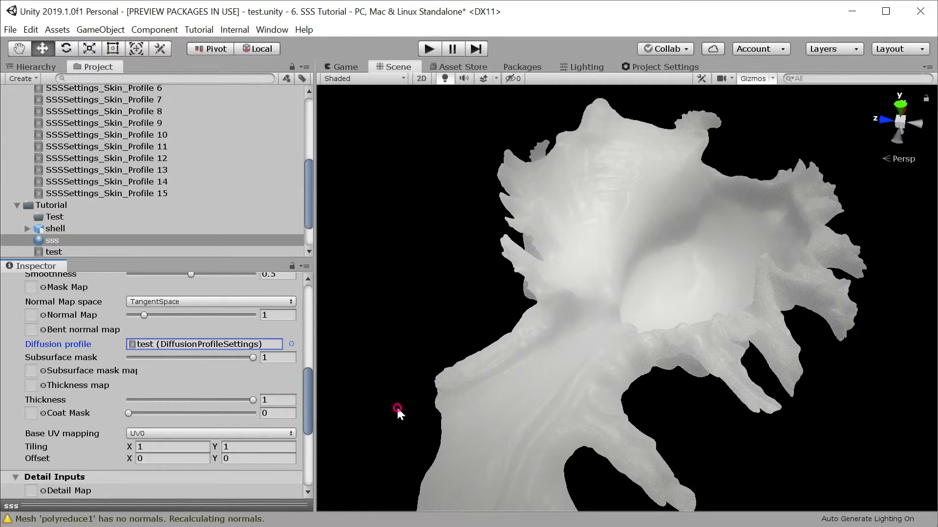
{"action": "left_click_drag", "start_coordinate": [632, 328], "coordinate": [598, 266], "text": "alt"}
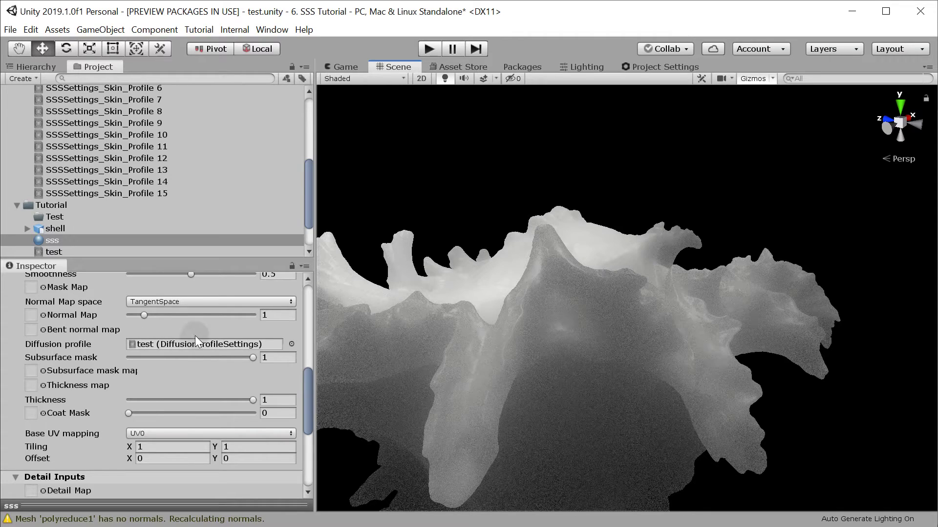
Set the sss material's coat mask to about 0.894 and its smoothness to 0.7
{"action": "left_click_drag", "start_coordinate": [134, 411], "coordinate": [218, 423]}
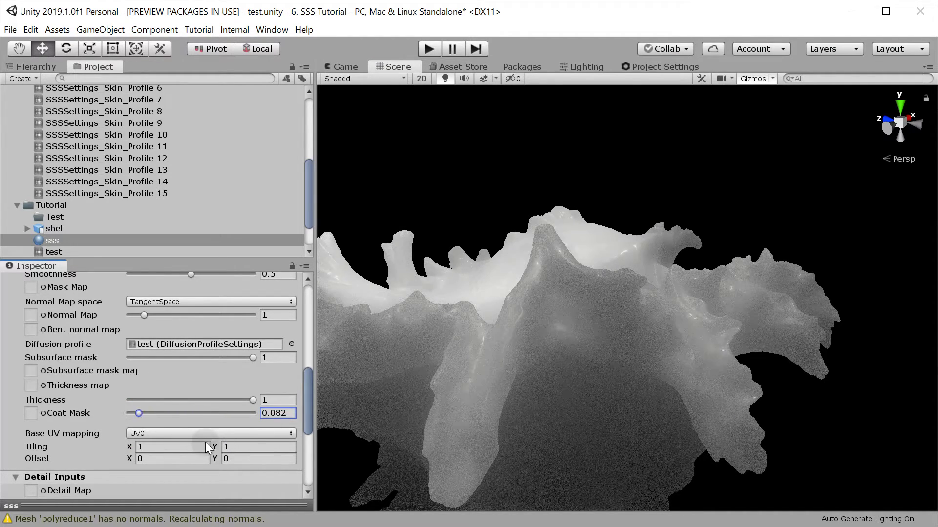
{"action": "scroll", "coordinate": [195, 400], "scroll_direction": "up", "scroll_amount": 5}
{"action": "left_click_drag", "start_coordinate": [192, 406], "coordinate": [228, 406]}
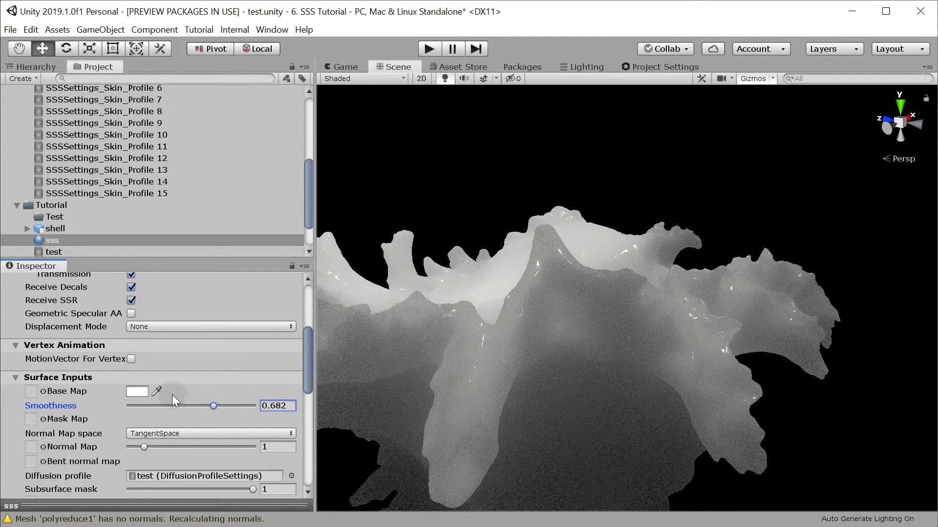
{"action": "scroll", "coordinate": [216, 406], "scroll_direction": "down", "scroll_amount": 5}
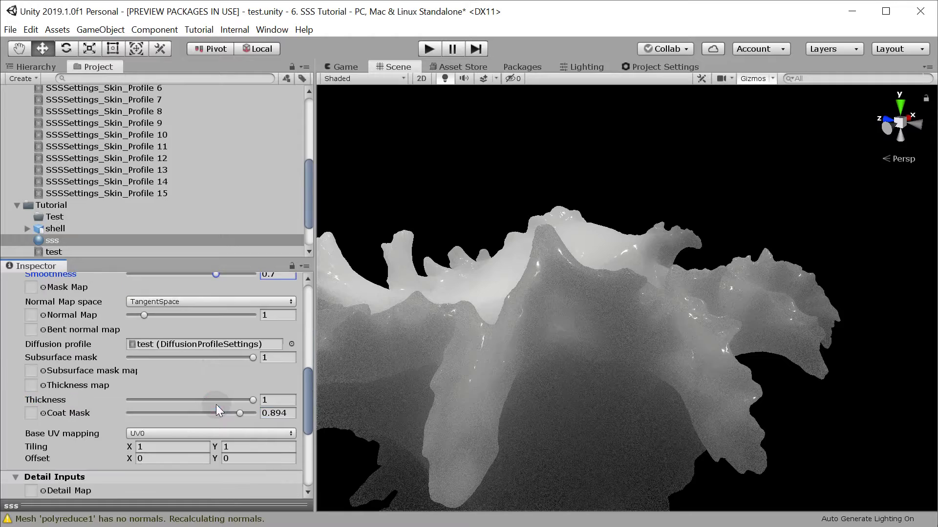
Open the test diffusion profile used by the sss material and extend its thickness remap maximum to 50
{"action": "left_click_drag", "start_coordinate": [590, 250], "coordinate": [547, 191], "text": "alt"}
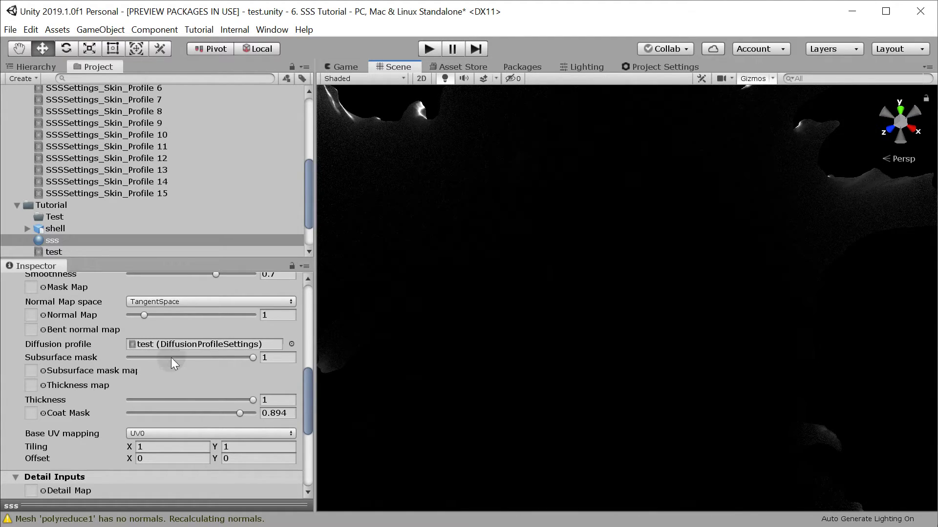
{"action": "double_click", "coordinate": [174, 343]}
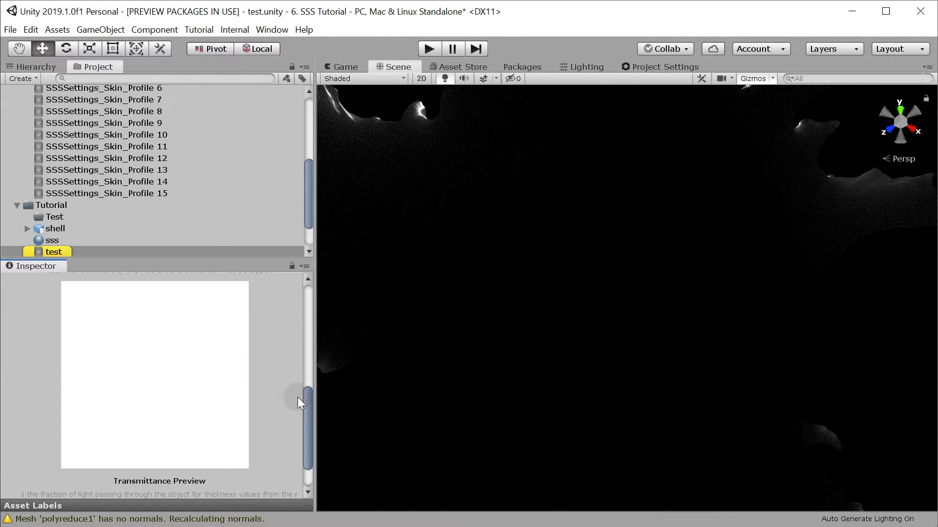
{"action": "left_click_drag", "start_coordinate": [313, 404], "coordinate": [305, 317]}
{"action": "left_click_drag", "start_coordinate": [246, 441], "coordinate": [311, 441]}
{"action": "left_click_drag", "start_coordinate": [514, 388], "coordinate": [586, 246], "text": "alt"}
Set the test diffusion profile's transmission mode to Thick Object
{"action": "left_click", "coordinate": [179, 401]}
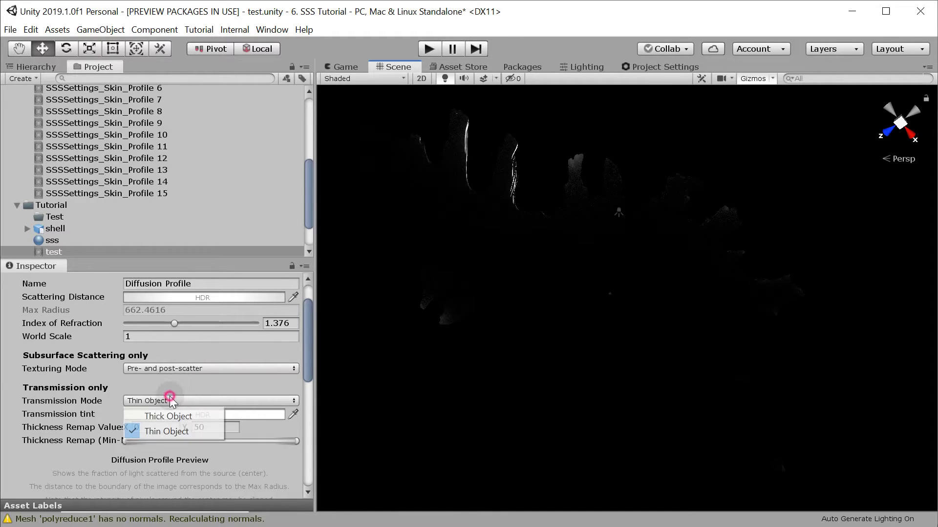
{"action": "left_click", "coordinate": [163, 416]}
{"action": "right_click_drag", "start_coordinate": [532, 358], "coordinate": [503, 359], "text": "alt"}
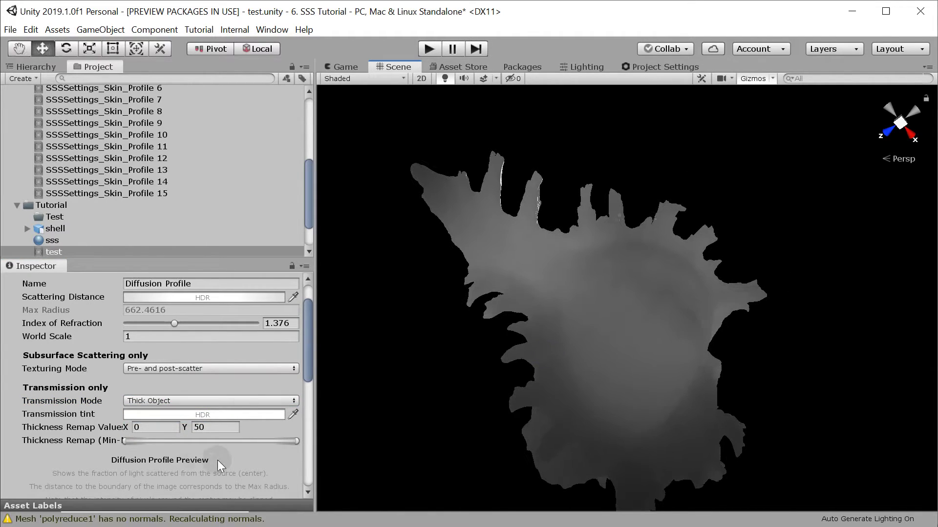
Try other thickness remap limits, then set the scattering distance colour's HDR intensity to 3.9
{"action": "mouse_move", "coordinate": [295, 442]}
{"action": "left_mouse_down"}
{"action": "mouse_move", "coordinate": [141, 439]}
{"action": "mouse_move", "coordinate": [310, 444]}
{"action": "left_mouse_up"}
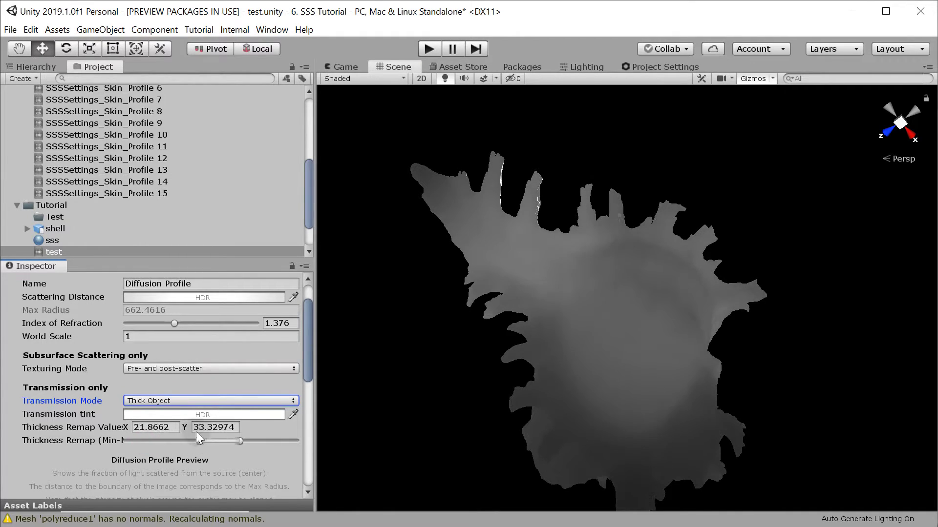
{"action": "left_click_drag", "start_coordinate": [168, 441], "coordinate": [379, 437]}
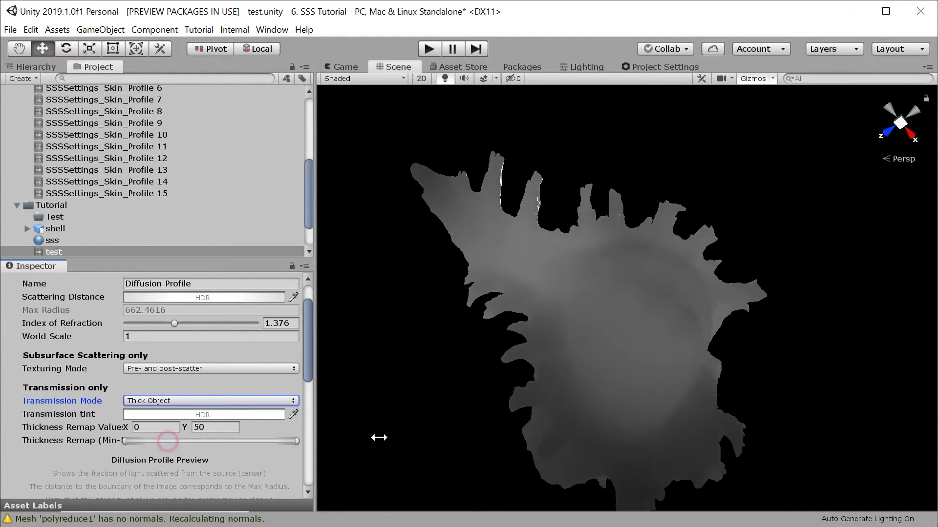
{"action": "left_click", "coordinate": [238, 297]}
{"action": "mouse_move", "coordinate": [201, 395]}
{"action": "left_mouse_down"}
{"action": "mouse_move", "coordinate": [184, 394]}
{"action": "mouse_move", "coordinate": [196, 397]}
{"action": "left_mouse_up"}
{"action": "left_click", "coordinate": [259, 104]}
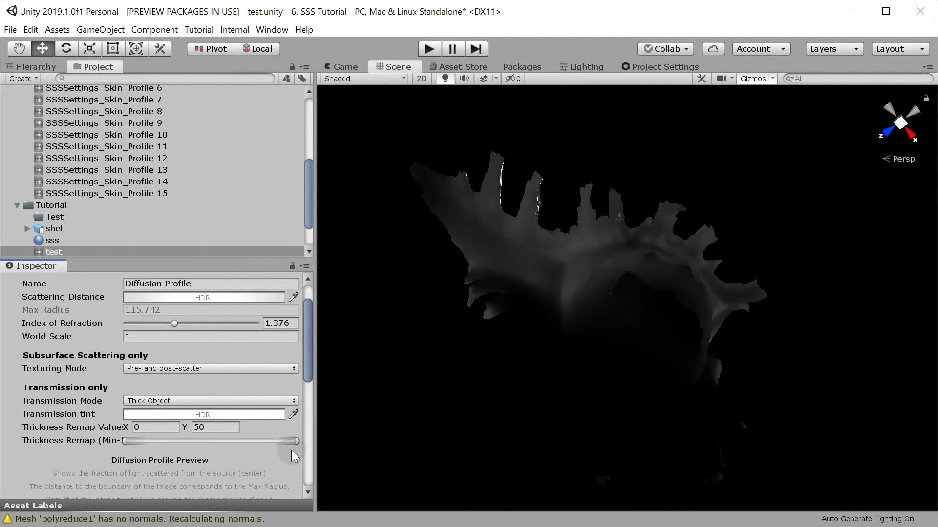
Try narrowing the diffusion profile's thickness remap range to a maximum of about 24.45
{"action": "left_click_drag", "start_coordinate": [295, 445], "coordinate": [372, 456]}
{"action": "scroll", "coordinate": [237, 430], "scroll_direction": "down", "scroll_amount": 5}
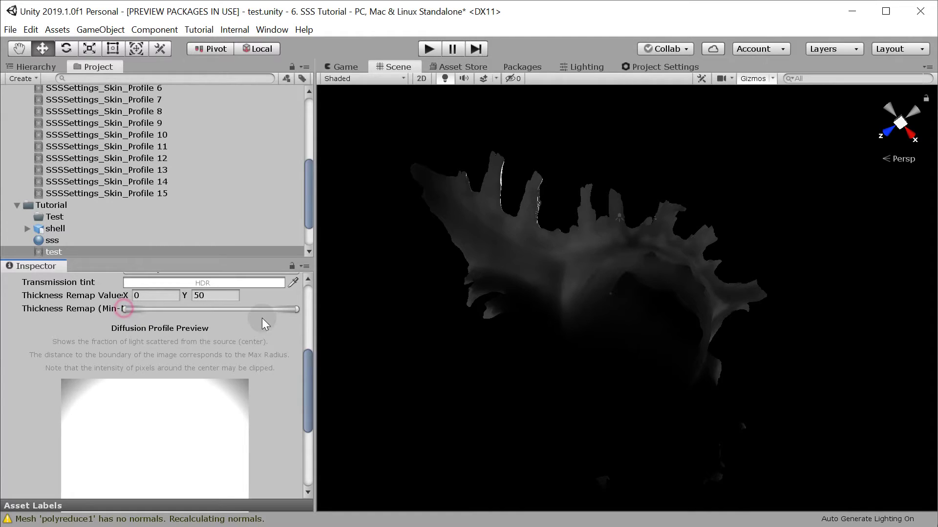
{"action": "left_click_drag", "start_coordinate": [298, 311], "coordinate": [210, 310]}
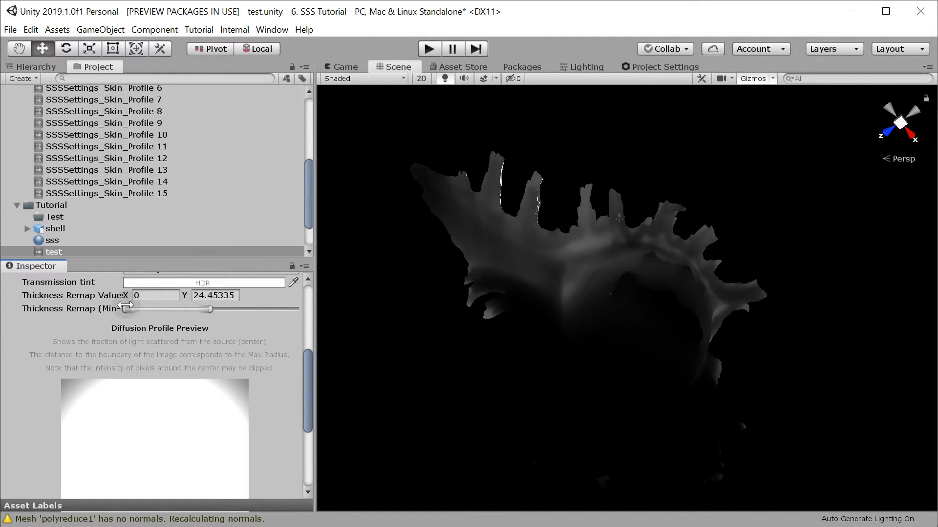
{"action": "mouse_move", "coordinate": [137, 312]}
{"action": "left_mouse_down"}
{"action": "mouse_move", "coordinate": [242, 317]}
{"action": "mouse_move", "coordinate": [289, 310]}
{"action": "mouse_move", "coordinate": [148, 317]}
{"action": "left_mouse_up"}
{"action": "scroll", "coordinate": [275, 378], "scroll_direction": "down", "scroll_amount": 3}
{"action": "scroll", "coordinate": [275, 378], "scroll_direction": "up", "scroll_amount": 8}
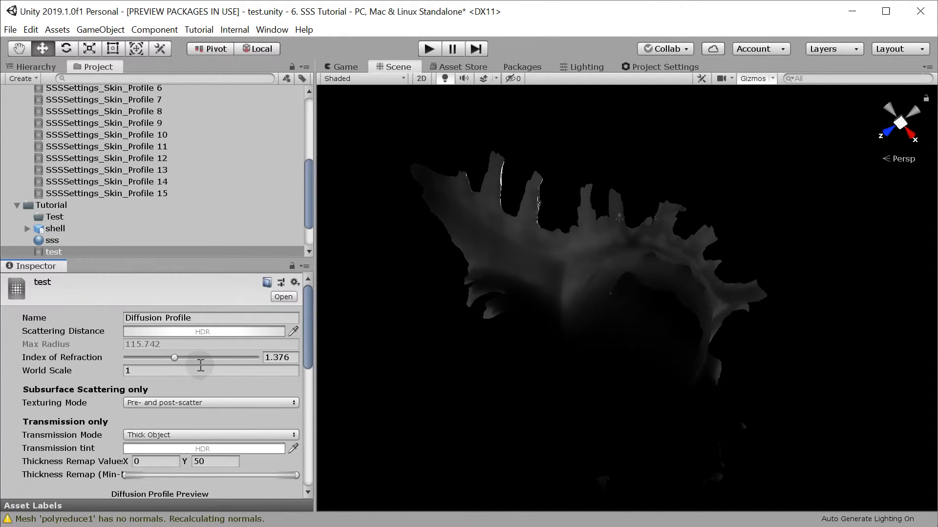
Set the HDR intensity of the diffusion profile's scattering distance colour to 4.5
{"action": "left_click", "coordinate": [139, 332]}
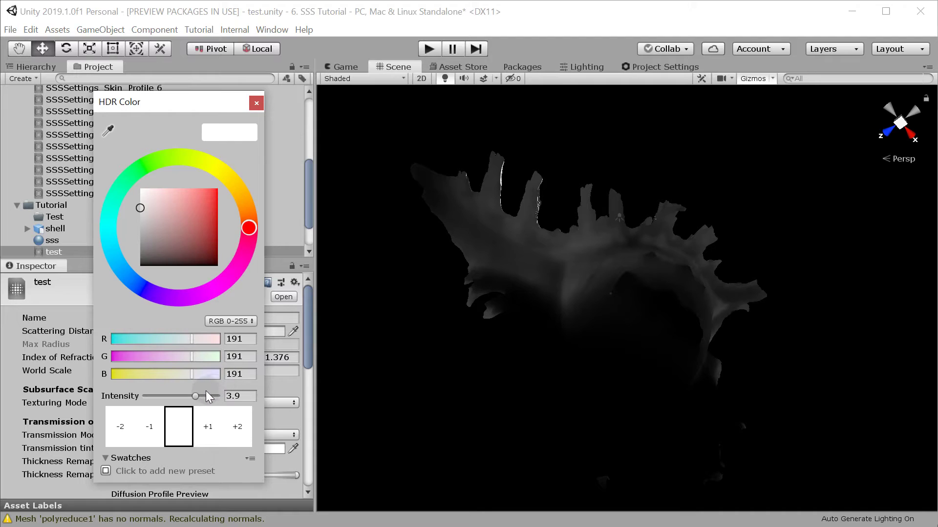
{"action": "mouse_move", "coordinate": [196, 395]}
{"action": "left_mouse_down"}
{"action": "mouse_move", "coordinate": [175, 403]}
{"action": "mouse_move", "coordinate": [206, 406]}
{"action": "mouse_move", "coordinate": [198, 407]}
{"action": "left_mouse_up"}
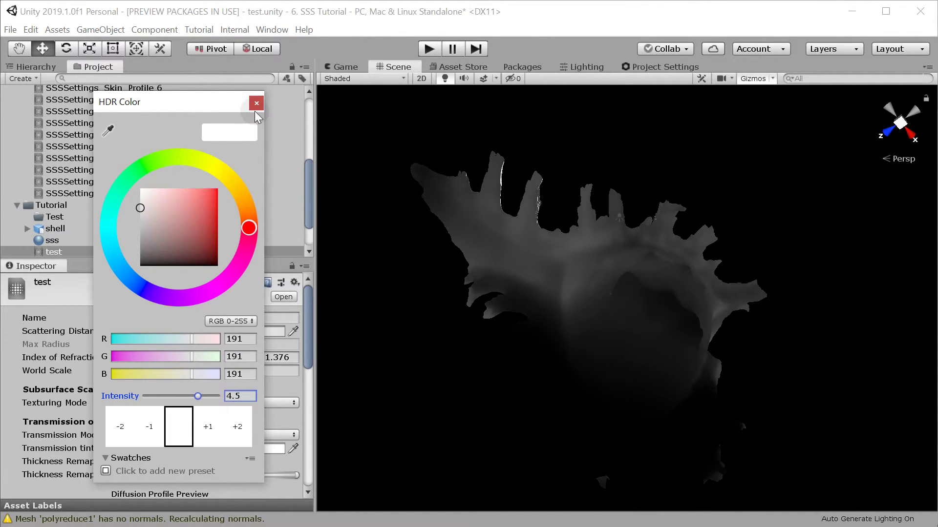
{"action": "left_click", "coordinate": [256, 104]}
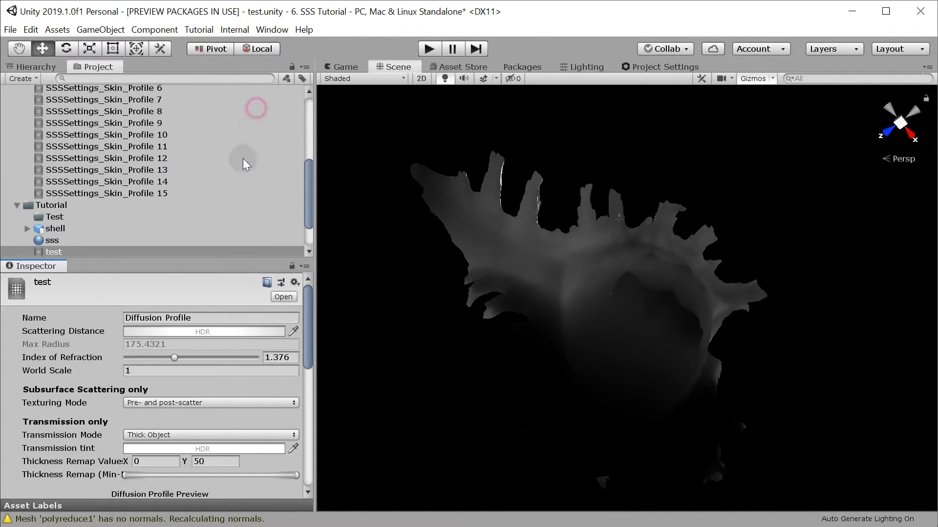
Try saturated red-orange and yellow transmission tints on the diffusion profile and settle on an amber hue
{"action": "left_click", "coordinate": [140, 449]}
{"action": "mouse_move", "coordinate": [193, 235]}
{"action": "left_mouse_down"}
{"action": "mouse_move", "coordinate": [204, 184]}
{"action": "mouse_move", "coordinate": [216, 180]}
{"action": "mouse_move", "coordinate": [183, 193]}
{"action": "mouse_move", "coordinate": [237, 190]}
{"action": "mouse_move", "coordinate": [253, 221]}
{"action": "mouse_move", "coordinate": [171, 159]}
{"action": "mouse_move", "coordinate": [162, 171]}
{"action": "mouse_move", "coordinate": [246, 204]}
{"action": "mouse_move", "coordinate": [245, 232]}
{"action": "mouse_move", "coordinate": [241, 224]}
{"action": "left_mouse_up"}
{"action": "left_click", "coordinate": [236, 188]}
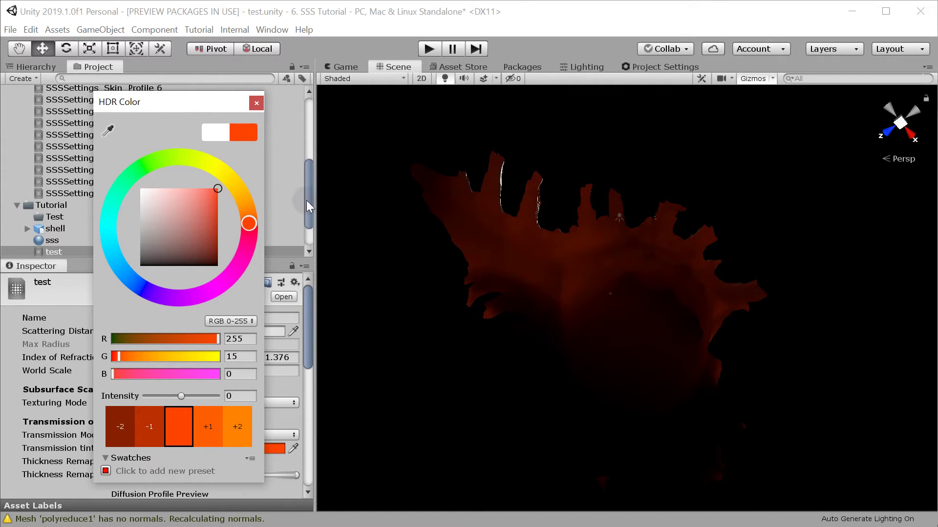
{"action": "left_click", "coordinate": [216, 174]}
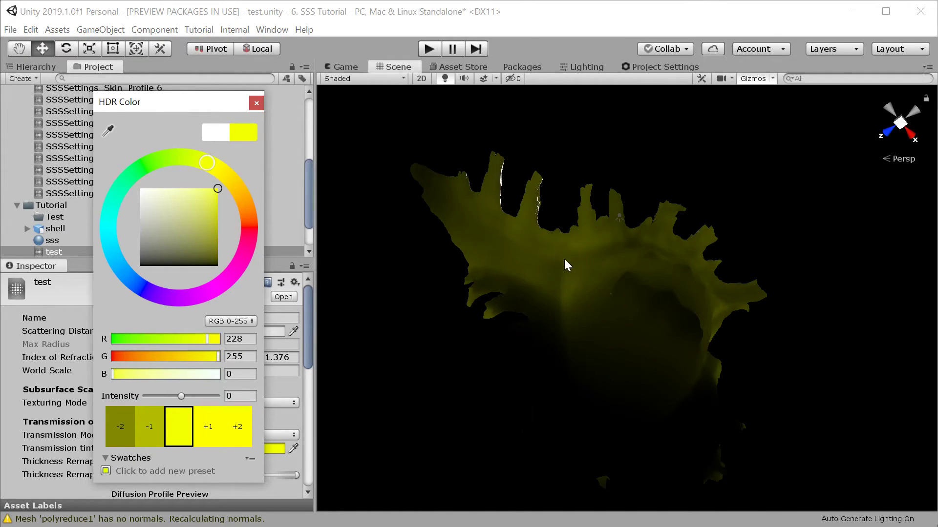
{"action": "left_click", "coordinate": [241, 196]}
Examine the tinted light transmission through the shell from several angles and distances
{"action": "left_click", "coordinate": [540, 310], "text": "alt"}
{"action": "left_click_drag", "start_coordinate": [565, 249], "coordinate": [635, 372], "text": "alt"}
{"action": "left_click", "coordinate": [638, 377]}
{"action": "key", "text": "e"}
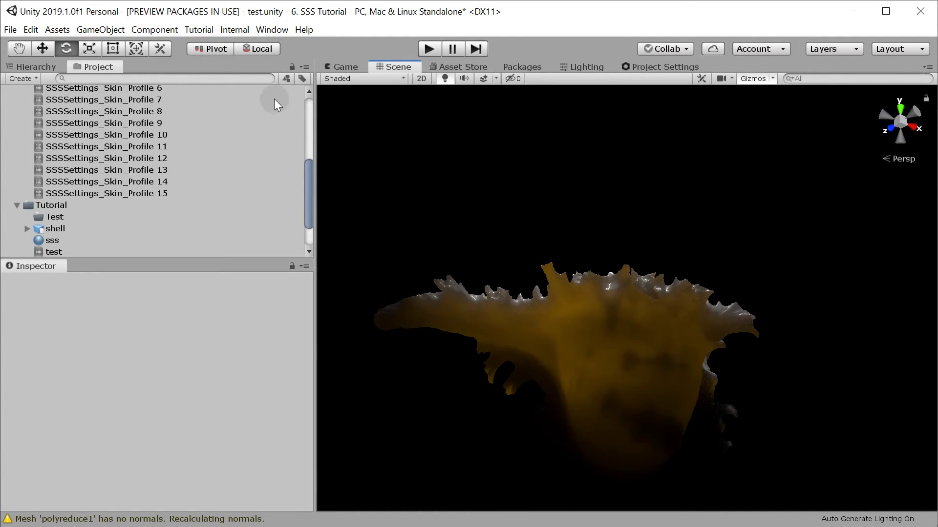
{"action": "left_click", "coordinate": [643, 370]}
{"action": "left_click_drag", "start_coordinate": [667, 395], "coordinate": [616, 201]}
{"action": "middle_click_drag", "start_coordinate": [710, 432], "coordinate": [713, 352]}
{"action": "left_click", "coordinate": [603, 342]}
{"action": "right_click_drag", "start_coordinate": [601, 342], "coordinate": [761, 213], "text": "alt"}
{"action": "left_click_drag", "start_coordinate": [656, 212], "coordinate": [720, 145], "text": "alt"}
{"action": "key", "text": "e"}
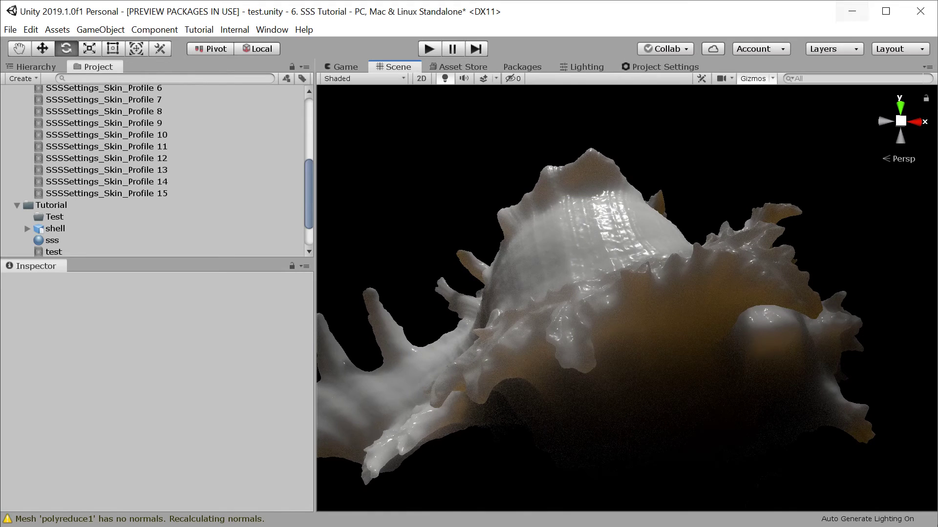